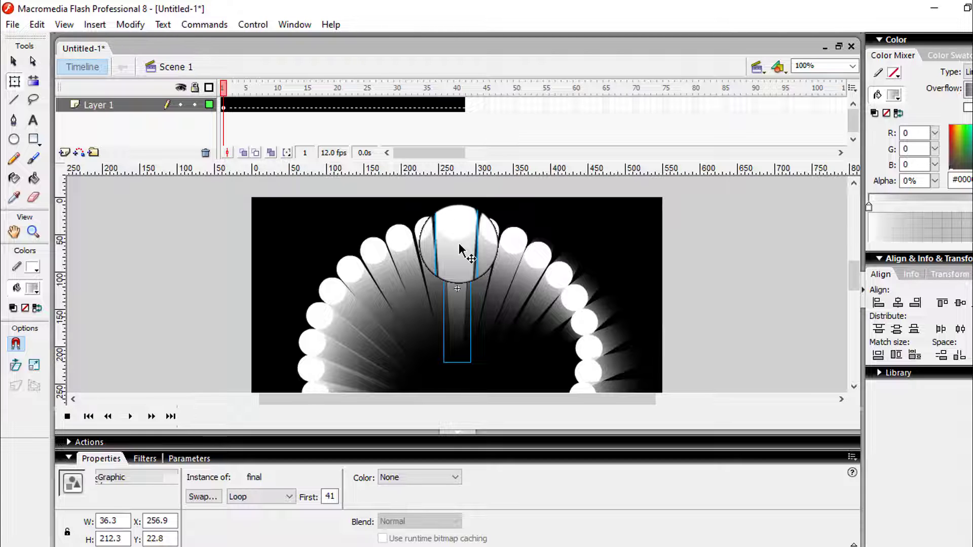
Step: Open the final symbol for editing and give its frame 1 instance a 100% tint of green #66FF00
{"action": "double_click", "coordinate": [459, 249]}
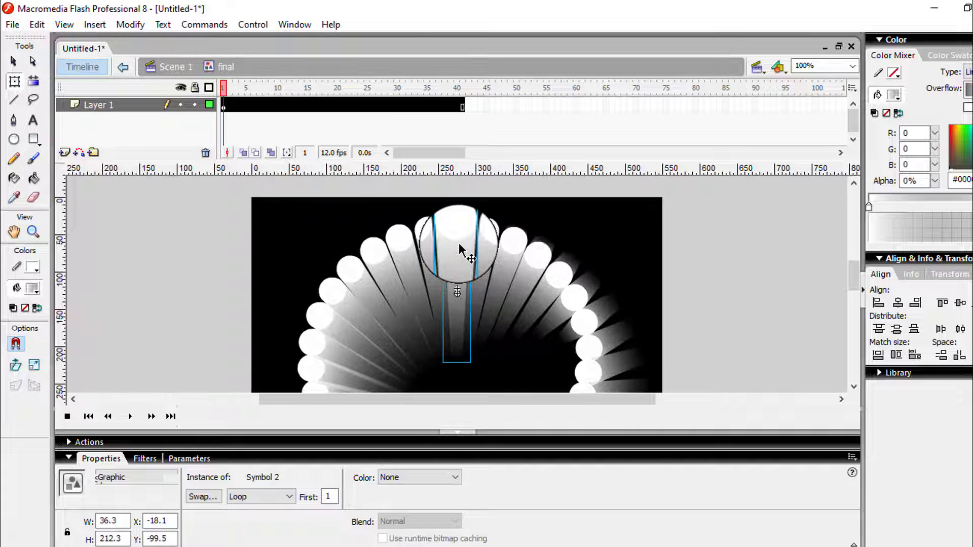
{"action": "left_click", "coordinate": [223, 105]}
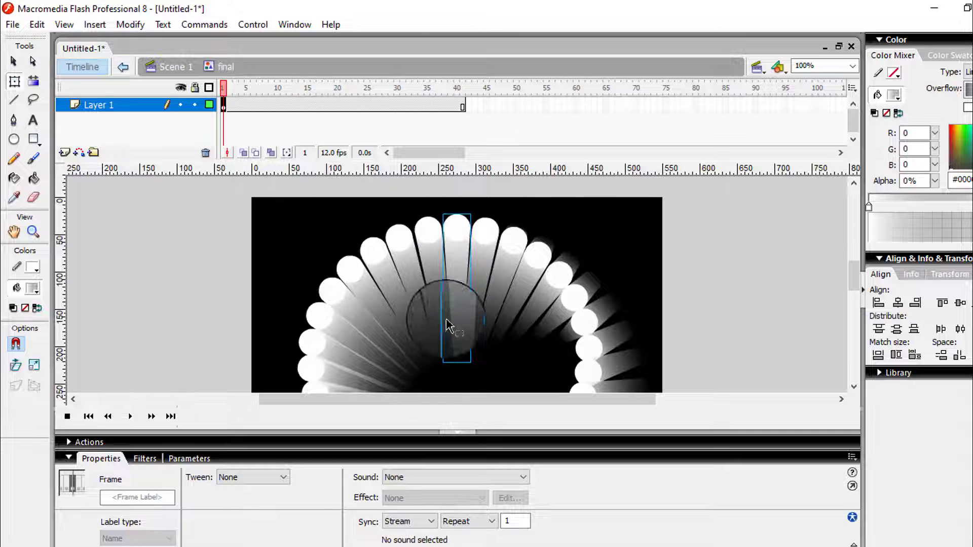
{"action": "left_click", "coordinate": [457, 274]}
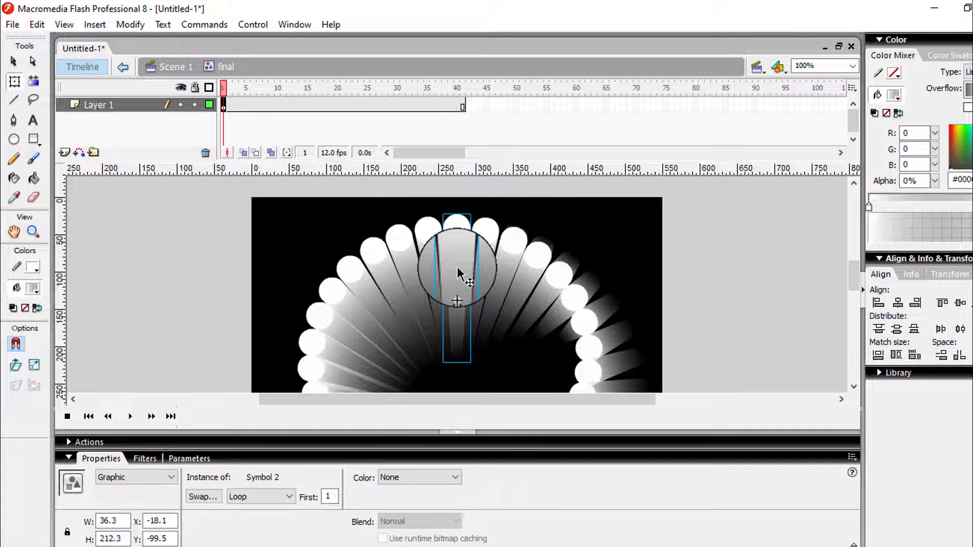
{"action": "left_click", "coordinate": [458, 480]}
{"action": "left_click", "coordinate": [401, 513]}
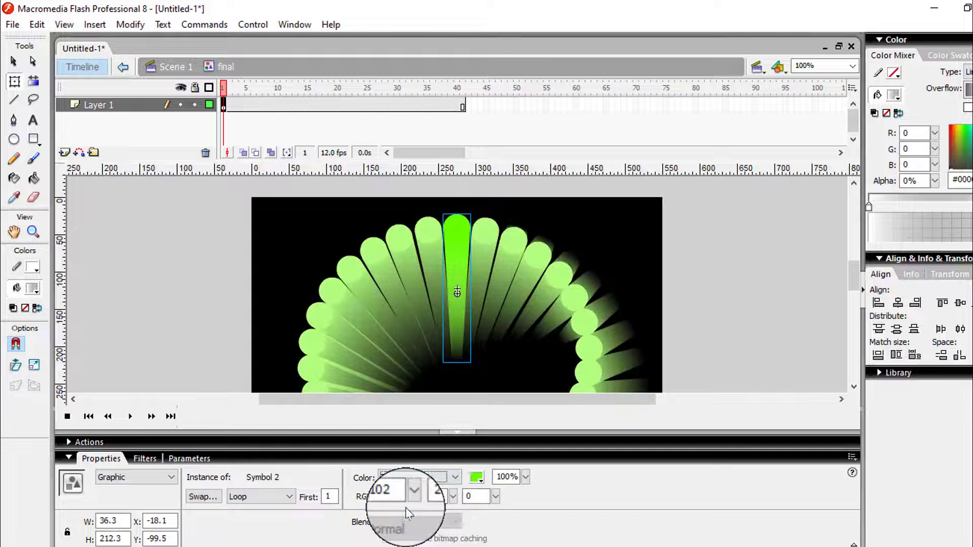
{"action": "left_click", "coordinate": [477, 477]}
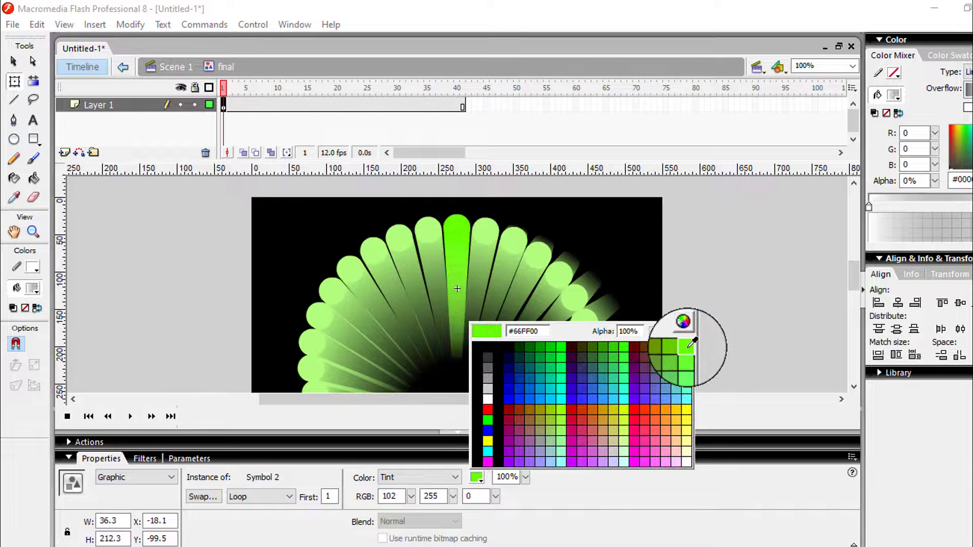
{"action": "left_click", "coordinate": [688, 347]}
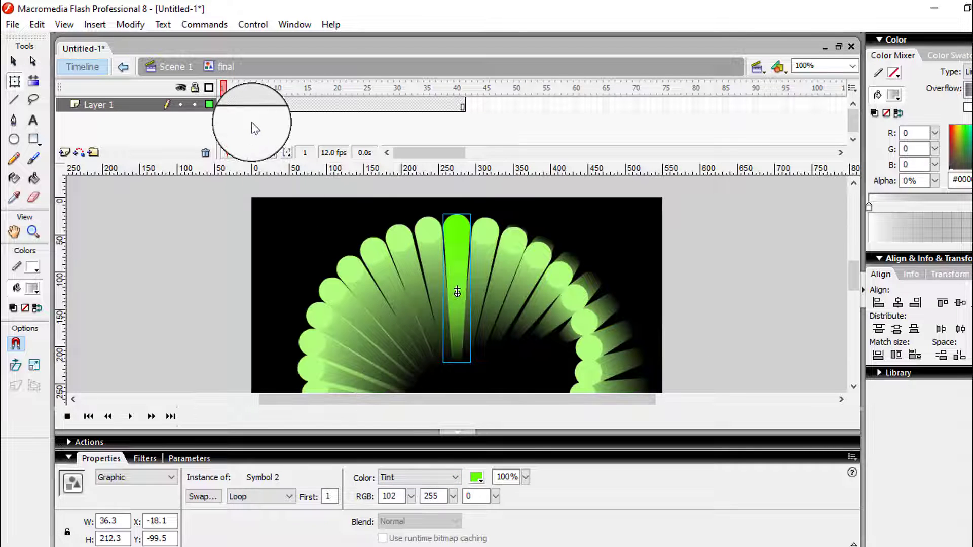
{"action": "left_click", "coordinate": [237, 284]}
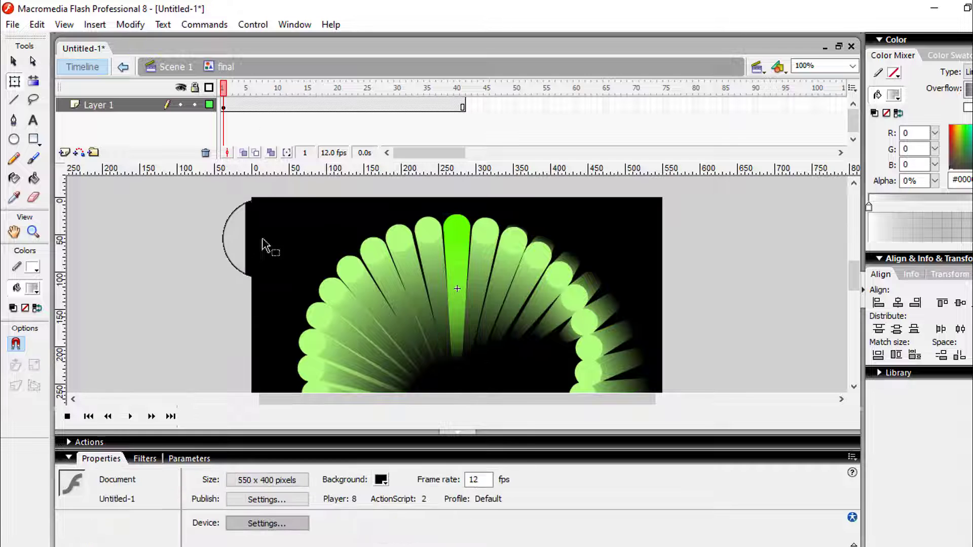
Step: Add a keyframe at frame 10 and tint its instance cyan, RGB 102, 255, 255, at 100%
{"action": "left_click", "coordinate": [278, 104]}
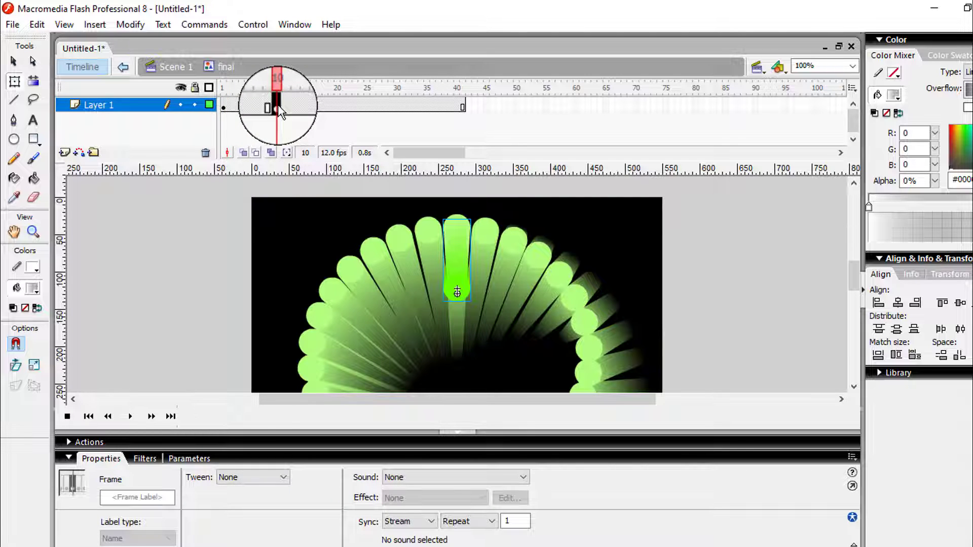
{"action": "left_click", "coordinate": [453, 272]}
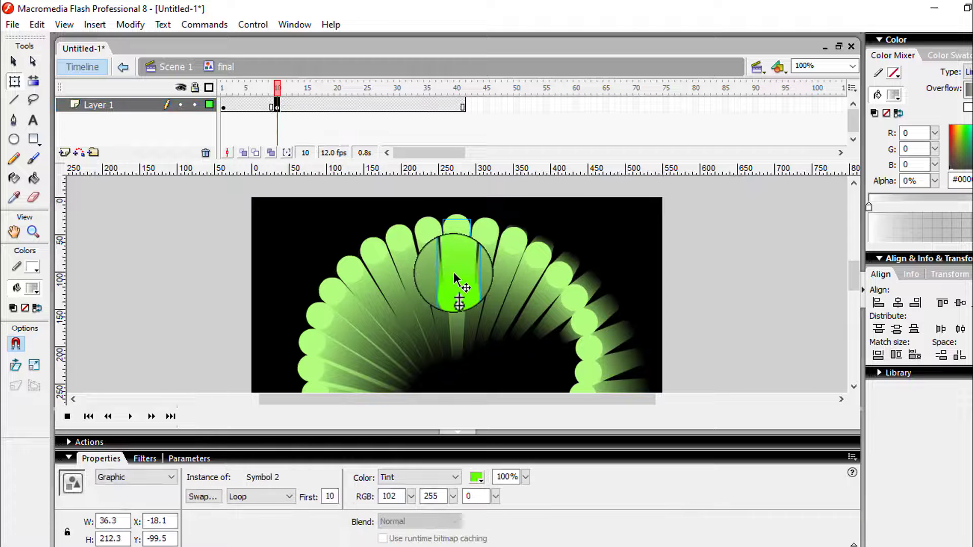
{"action": "left_click", "coordinate": [776, 546]}
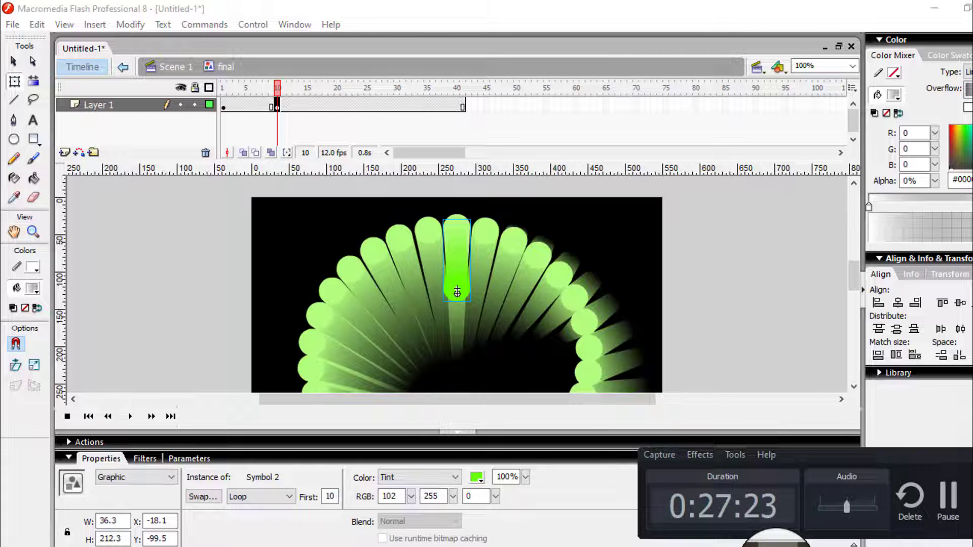
{"action": "left_click", "coordinate": [776, 546]}
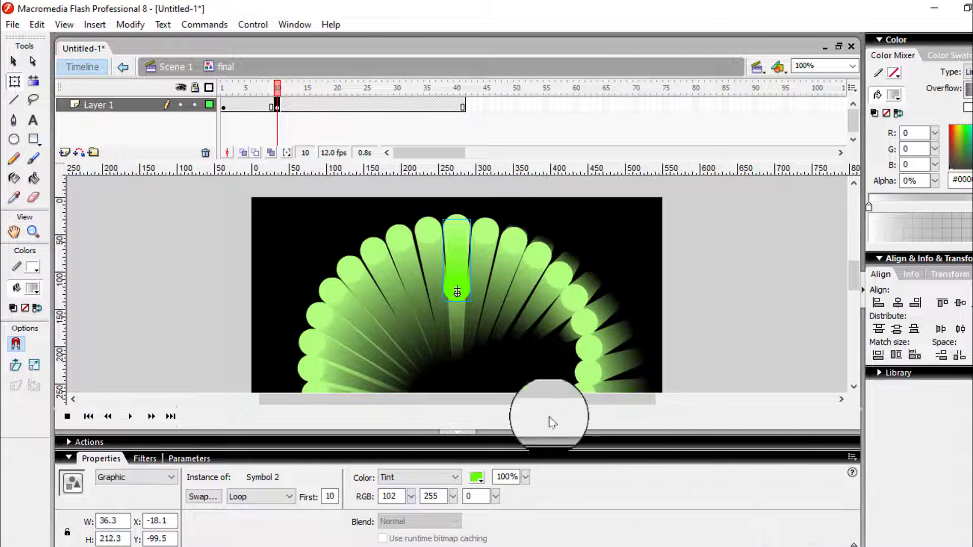
{"action": "left_click", "coordinate": [481, 481]}
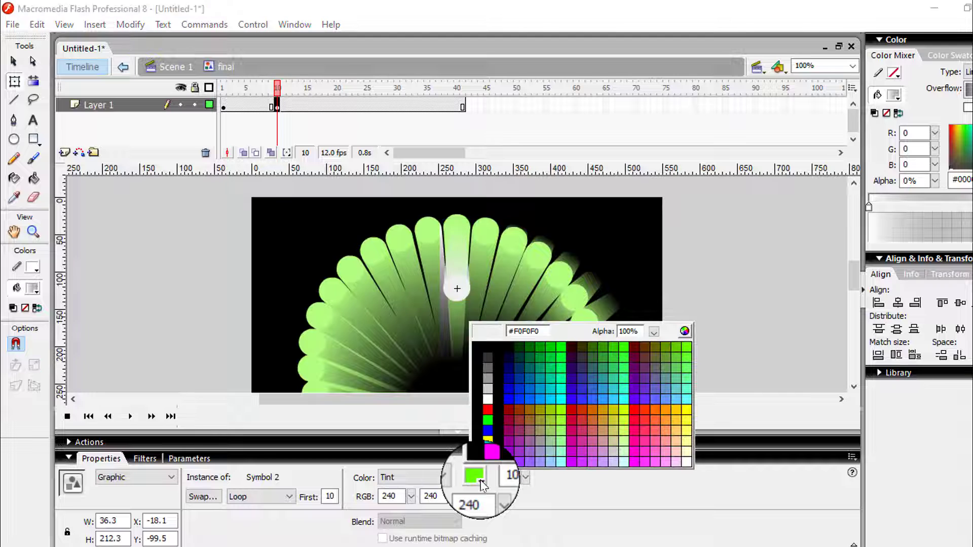
{"action": "left_click", "coordinate": [688, 397]}
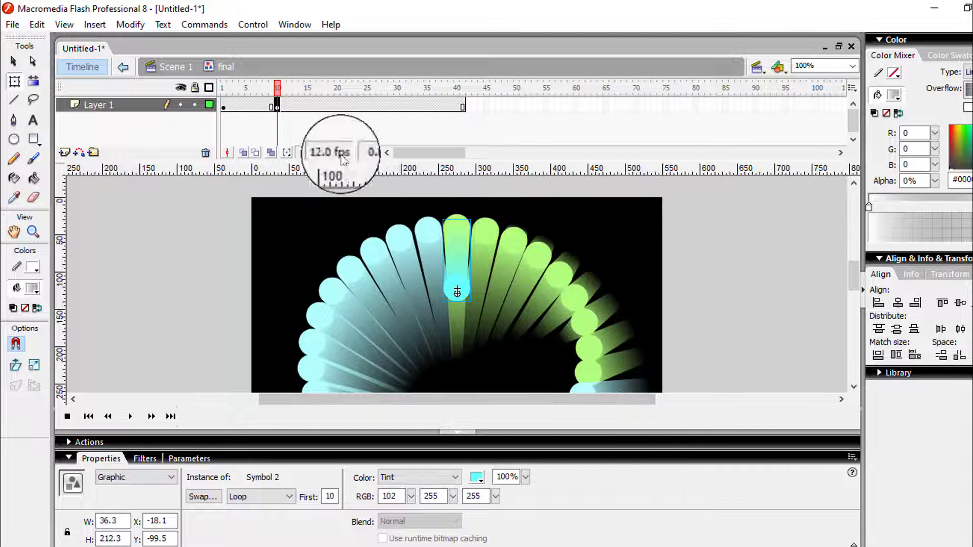
Step: Add a keyframe at frame 20 and tint its instance purple, RGB 153, 0, 255, at 100%
{"action": "left_click", "coordinate": [337, 107]}
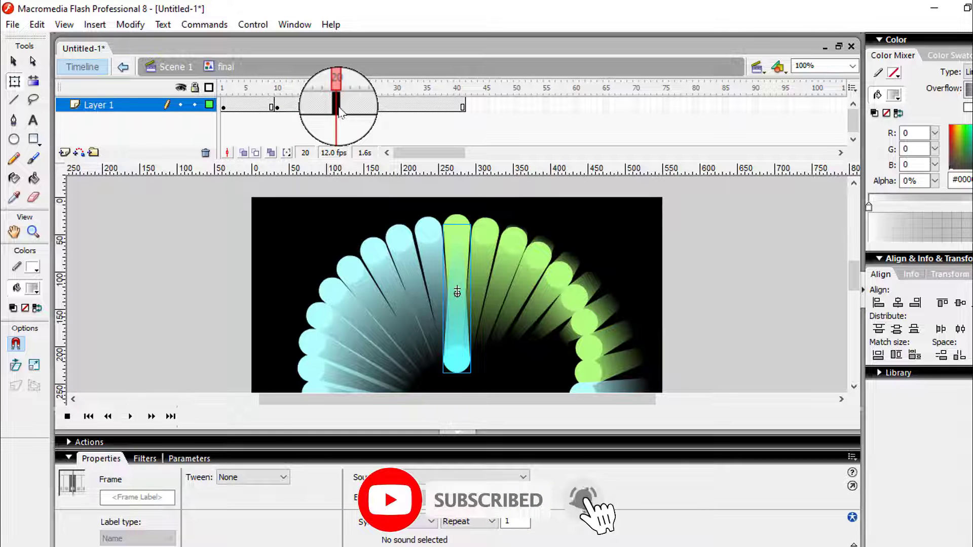
{"action": "left_click", "coordinate": [461, 337]}
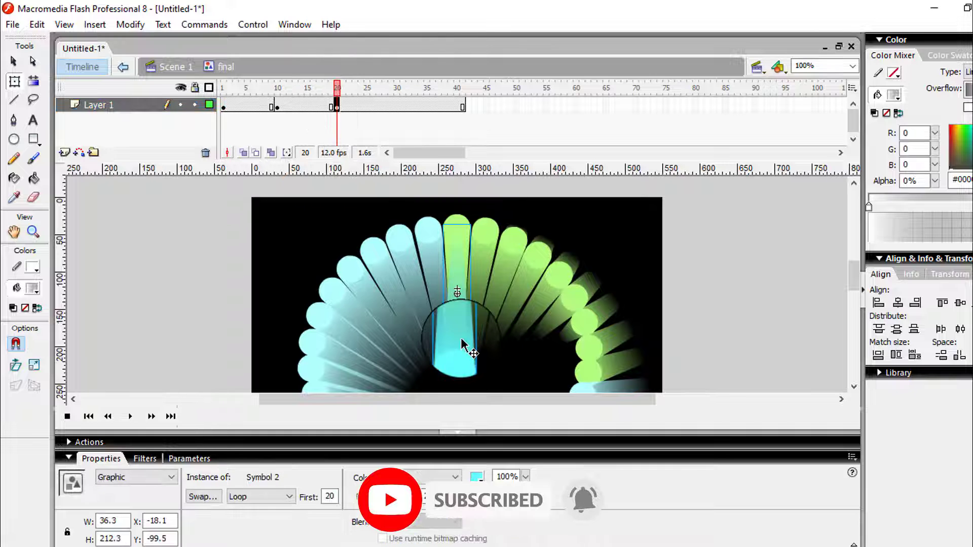
{"action": "left_click", "coordinate": [467, 476]}
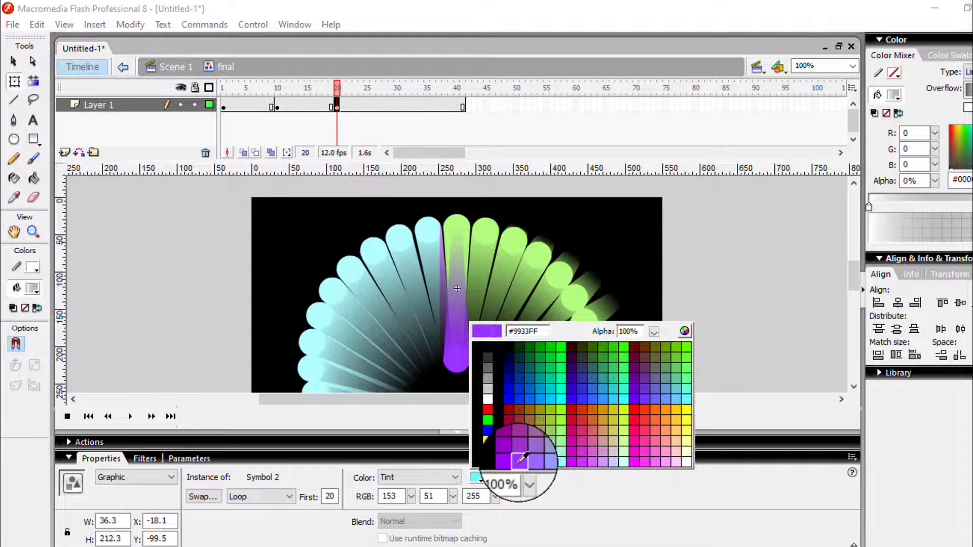
{"action": "left_click", "coordinate": [518, 458]}
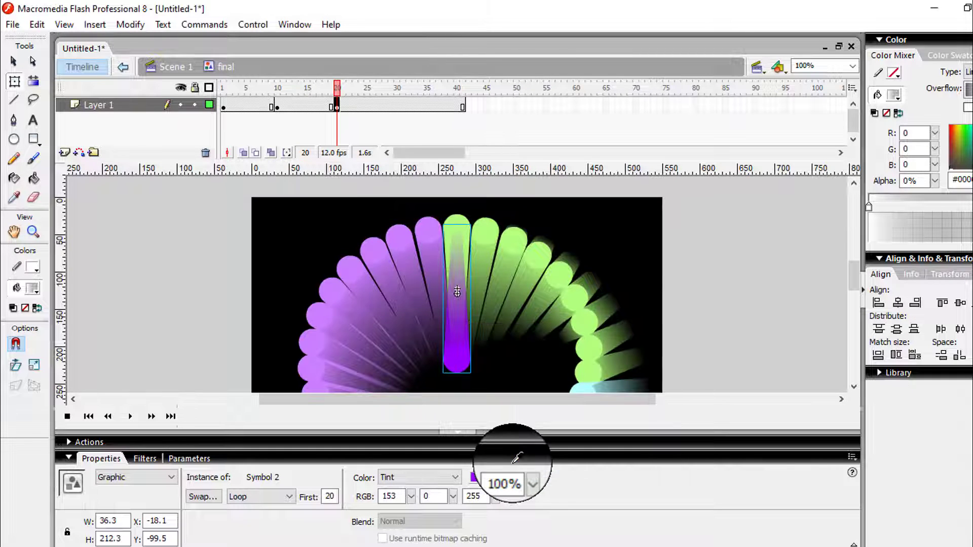
Step: Add a keyframe at frame 30 and tint its instance red, RGB 255, 0, 0, at 100%
{"action": "left_click", "coordinate": [398, 108]}
{"action": "left_click", "coordinate": [457, 309]}
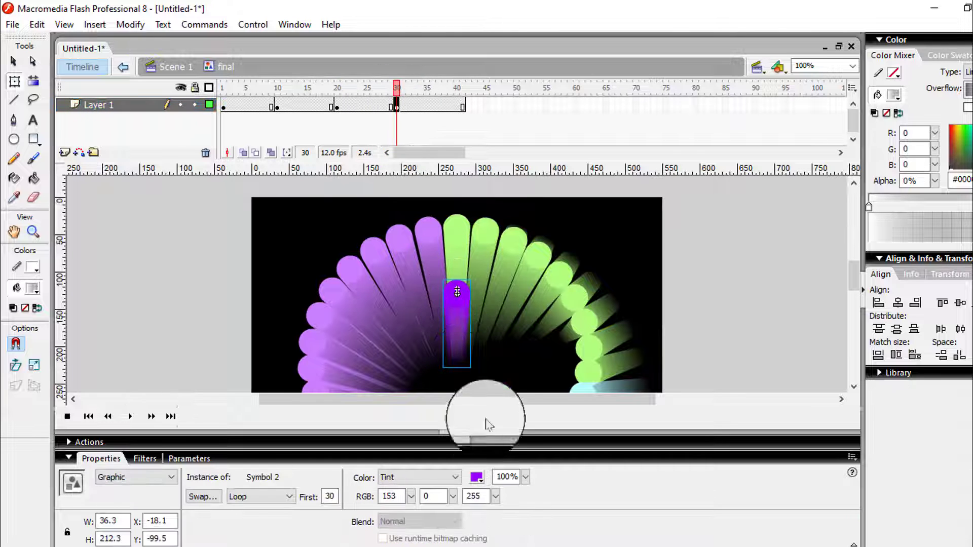
{"action": "left_click", "coordinate": [477, 478]}
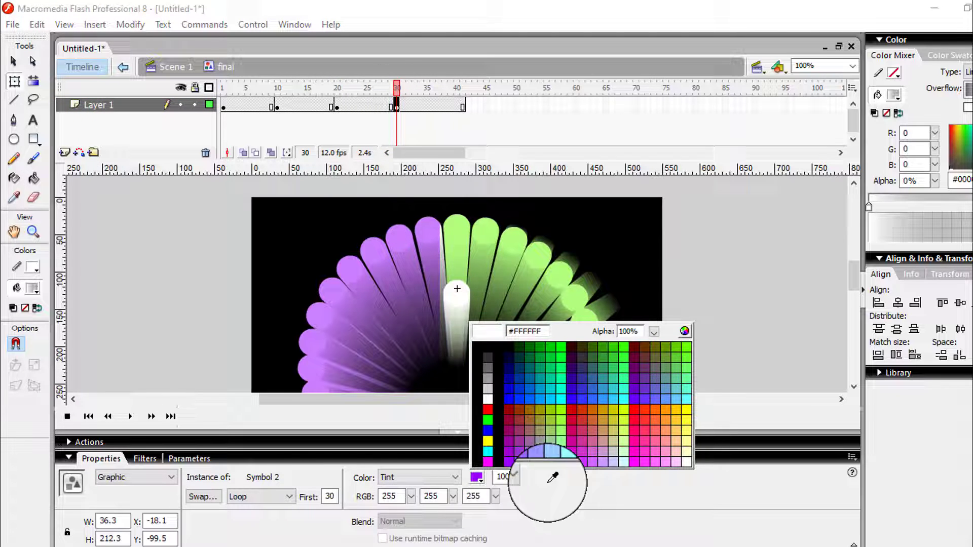
{"action": "left_click", "coordinate": [637, 407]}
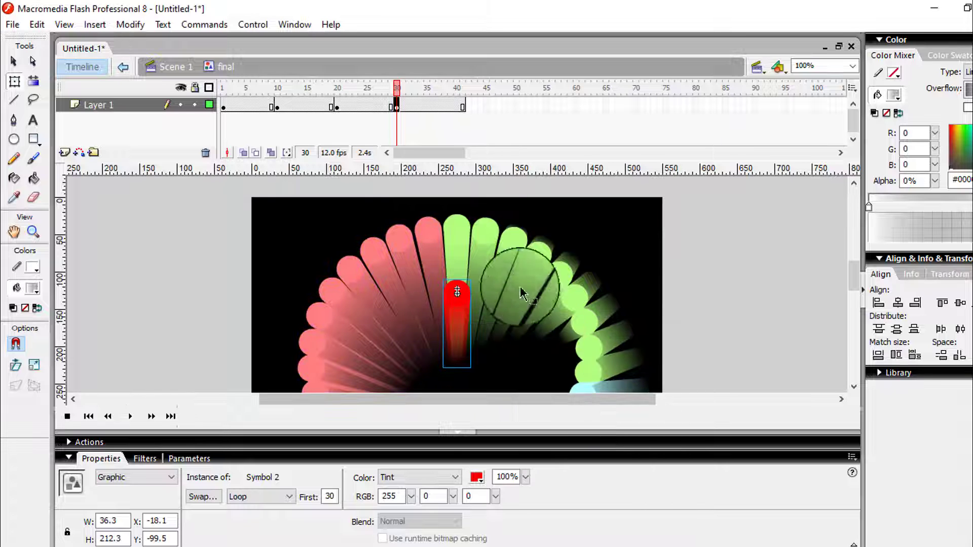
Step: Copy the frame 1 keyframe to frame 41 and apply a Motion tween to all the spans between the keyframes
{"action": "left_click", "coordinate": [223, 106]}
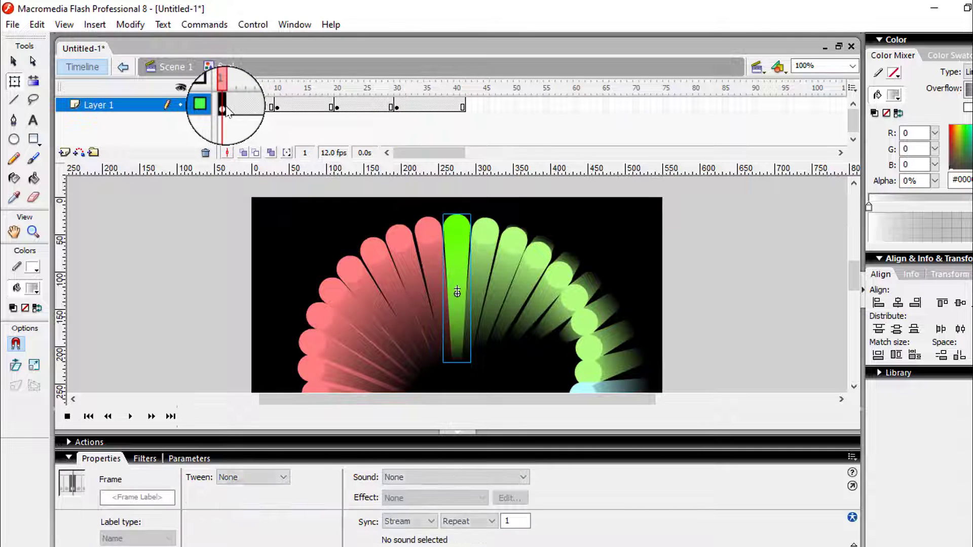
{"action": "left_click_drag", "start_coordinate": [225, 110], "coordinate": [462, 111]}
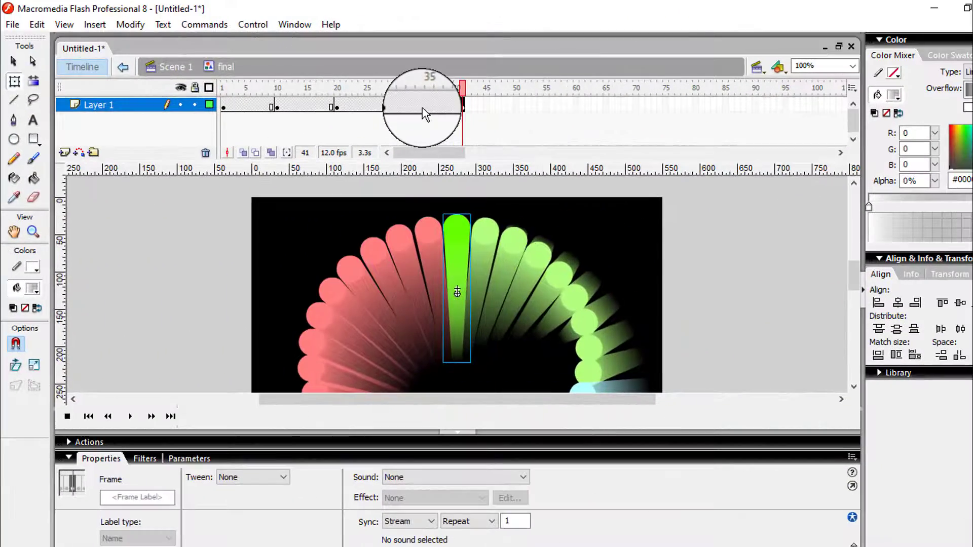
{"action": "left_click", "coordinate": [371, 109]}
{"action": "left_click_drag", "start_coordinate": [372, 108], "coordinate": [242, 109]}
{"action": "left_click", "coordinate": [245, 479]}
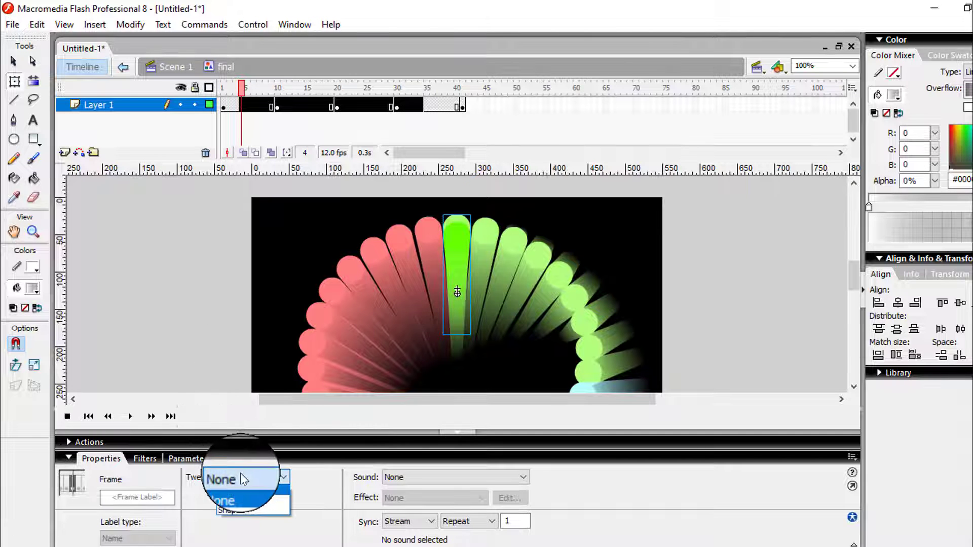
{"action": "left_click", "coordinate": [241, 500]}
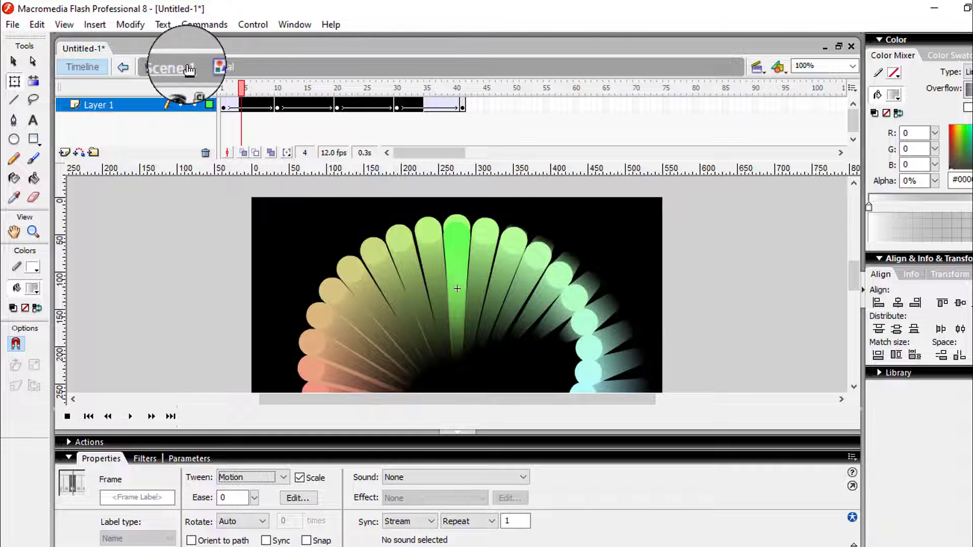
Step: Return to Scene 1 and look over the whole coloured ring on the stage
{"action": "left_click", "coordinate": [173, 67]}
{"action": "mouse_move", "coordinate": [219, 88]}
{"action": "left_mouse_down"}
{"action": "mouse_move", "coordinate": [425, 92]}
{"action": "mouse_move", "coordinate": [497, 112]}
{"action": "mouse_move", "coordinate": [296, 112]}
{"action": "mouse_move", "coordinate": [217, 98]}
{"action": "left_mouse_up"}
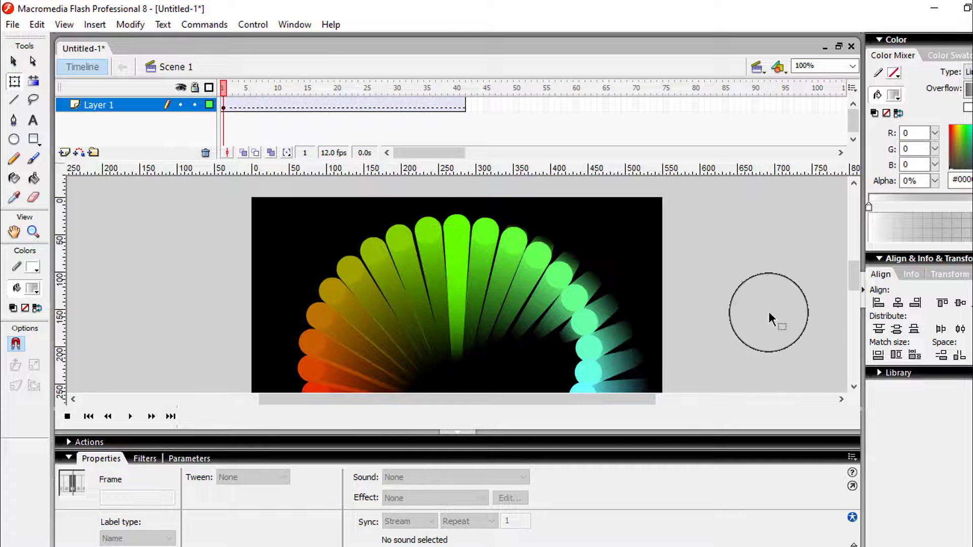
{"action": "left_click", "coordinate": [743, 293]}
{"action": "scroll", "coordinate": [692, 303], "scroll_direction": "down", "scroll_amount": 3}
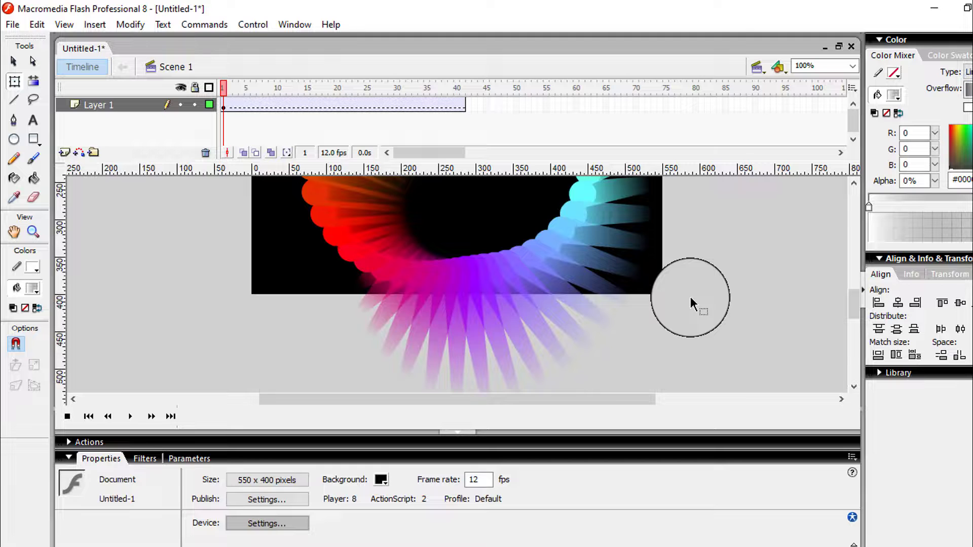
{"action": "scroll", "coordinate": [692, 303], "scroll_direction": "up", "scroll_amount": 3}
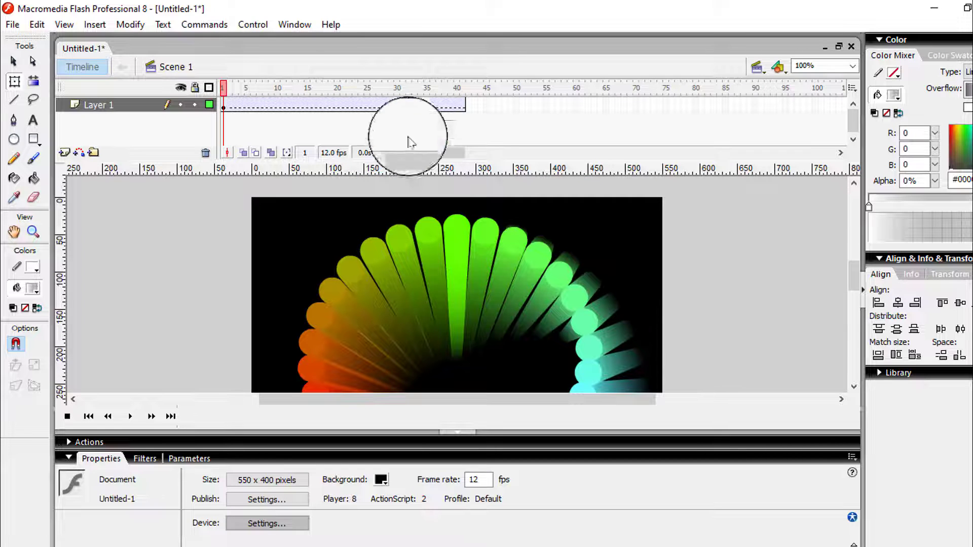
Step: Select all instances on frame 1 and scale the ring down proportionally to about 339.6 by 339.6 pixels with Free Transform
{"action": "left_click", "coordinate": [224, 89]}
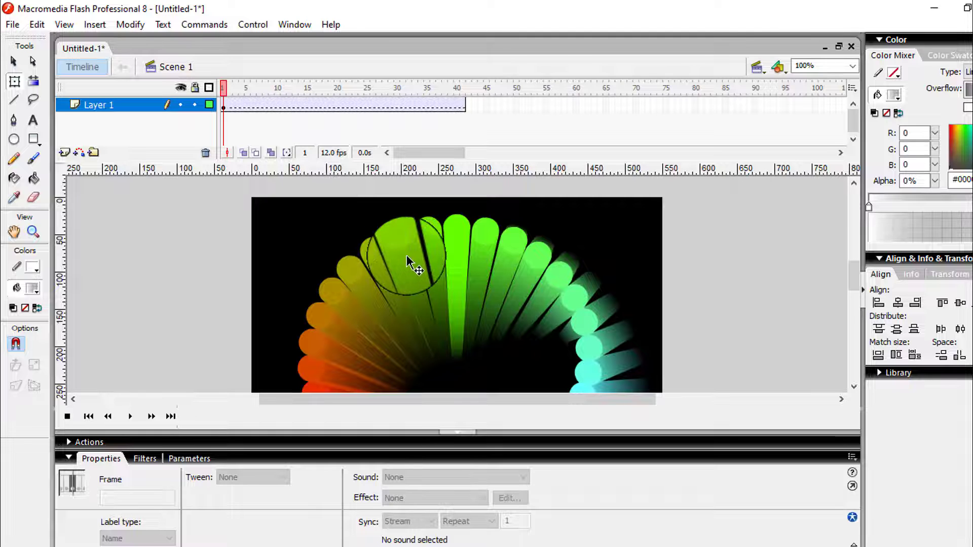
{"action": "left_click", "coordinate": [224, 105]}
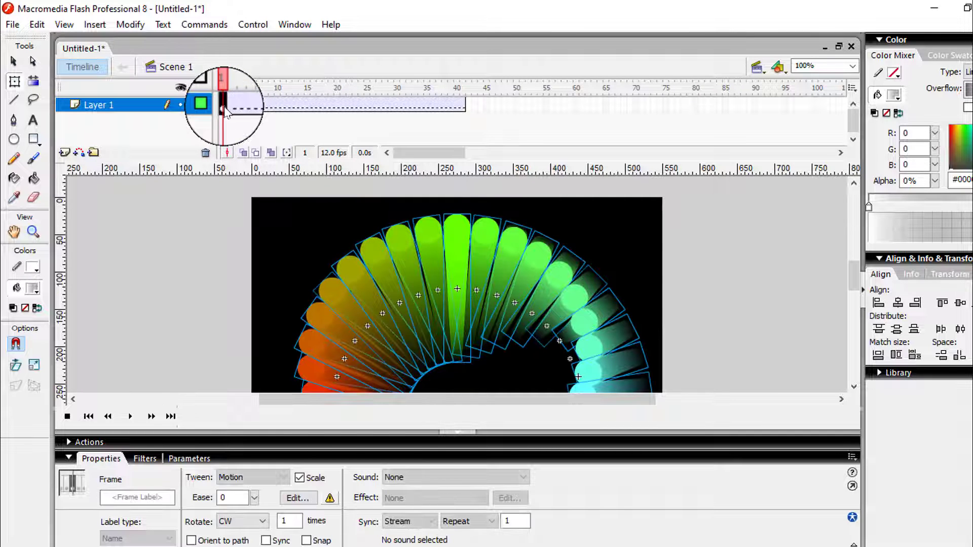
{"action": "left_click", "coordinate": [15, 81]}
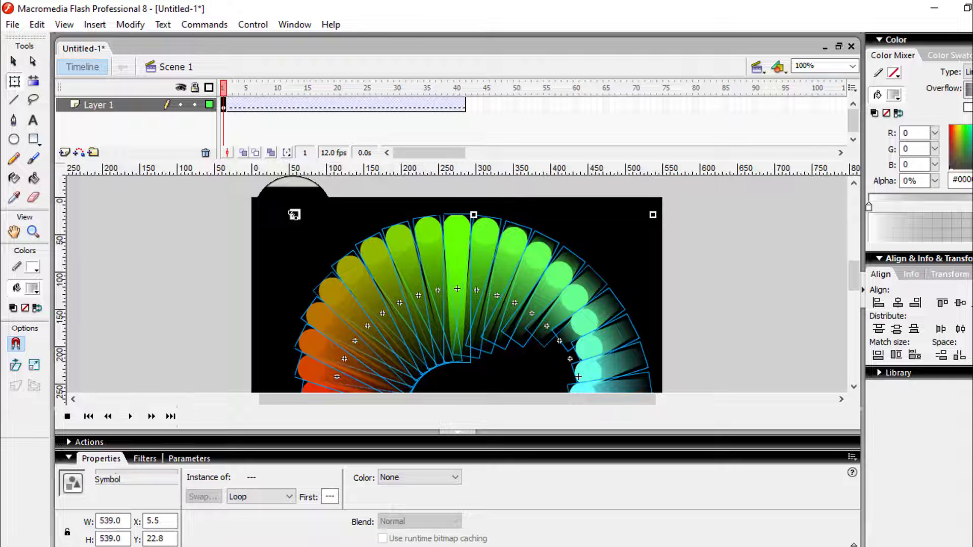
{"action": "left_click_drag", "start_coordinate": [294, 214], "coordinate": [321, 265]}
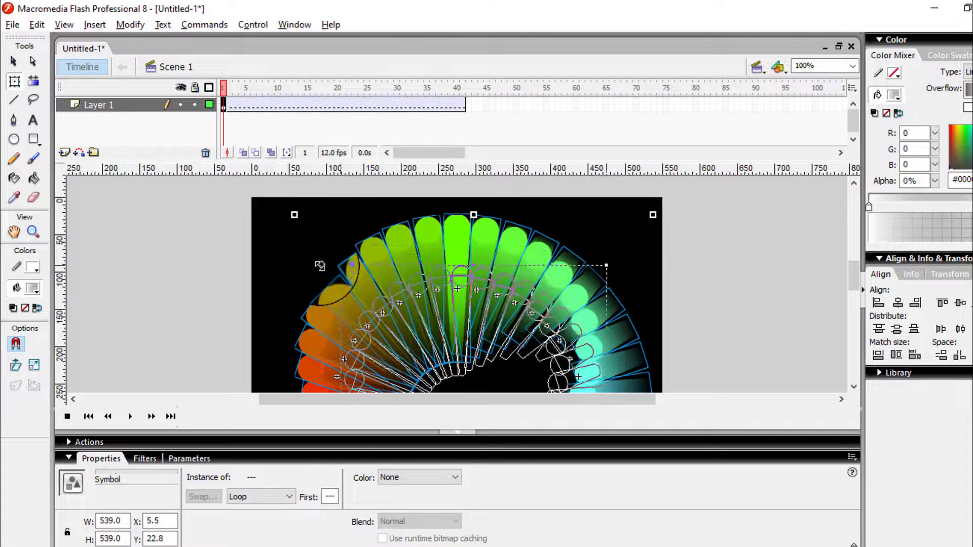
{"action": "left_click", "coordinate": [358, 289]}
{"action": "scroll", "coordinate": [381, 294], "scroll_direction": "down", "scroll_amount": 5}
{"action": "scroll", "coordinate": [381, 294], "scroll_direction": "up", "scroll_amount": 5}
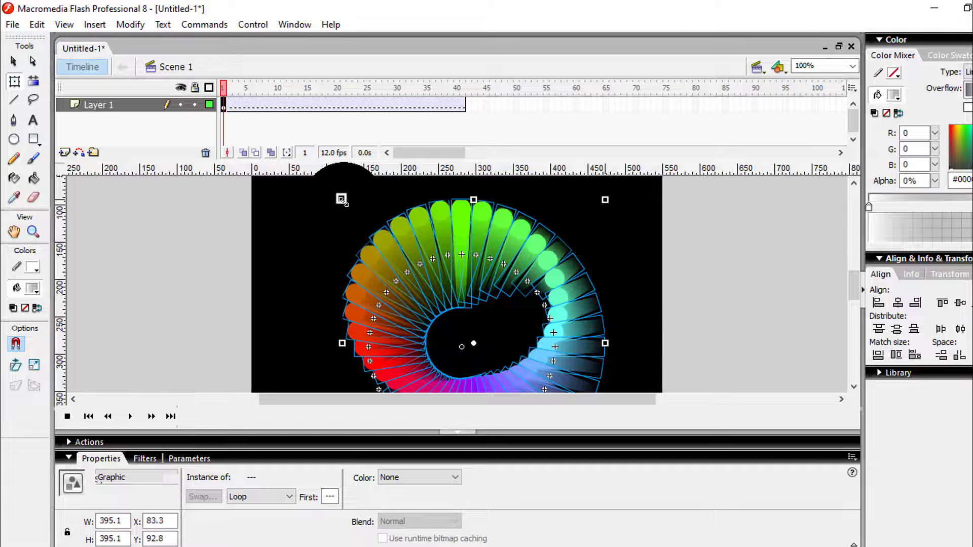
{"action": "left_click_drag", "start_coordinate": [341, 200], "coordinate": [361, 219]}
Step: Move the scaled ring up inside the black stage to about X 102.4, Y 12.8, and clear the selection
{"action": "scroll", "coordinate": [448, 301], "scroll_direction": "up", "scroll_amount": 5}
{"action": "left_click_drag", "start_coordinate": [464, 391], "coordinate": [461, 307]}
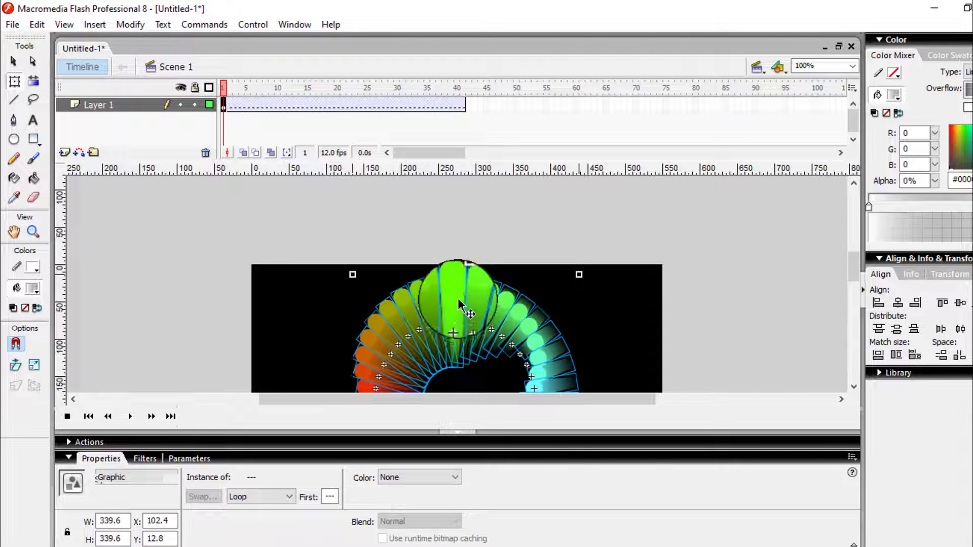
{"action": "scroll", "coordinate": [461, 308], "scroll_direction": "down", "scroll_amount": 7}
{"action": "scroll", "coordinate": [458, 308], "scroll_direction": "up", "scroll_amount": 3}
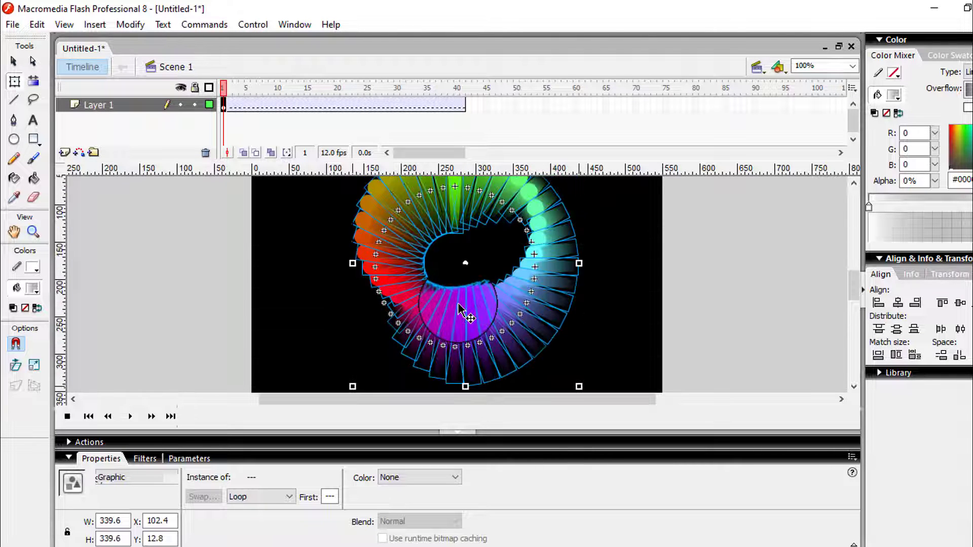
{"action": "left_click", "coordinate": [224, 104]}
{"action": "left_click_drag", "start_coordinate": [227, 93], "coordinate": [217, 133]}
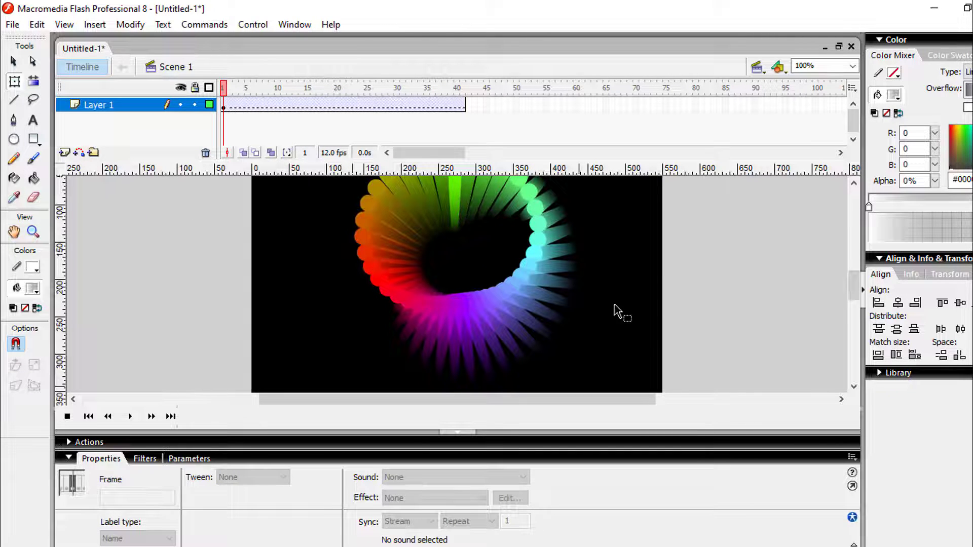
Step: Change the first loop frame of the top green instance, and set the next clockwise instance's first frame to 5
{"action": "left_click", "coordinate": [710, 308]}
{"action": "scroll", "coordinate": [710, 308], "scroll_direction": "up", "scroll_amount": 1}
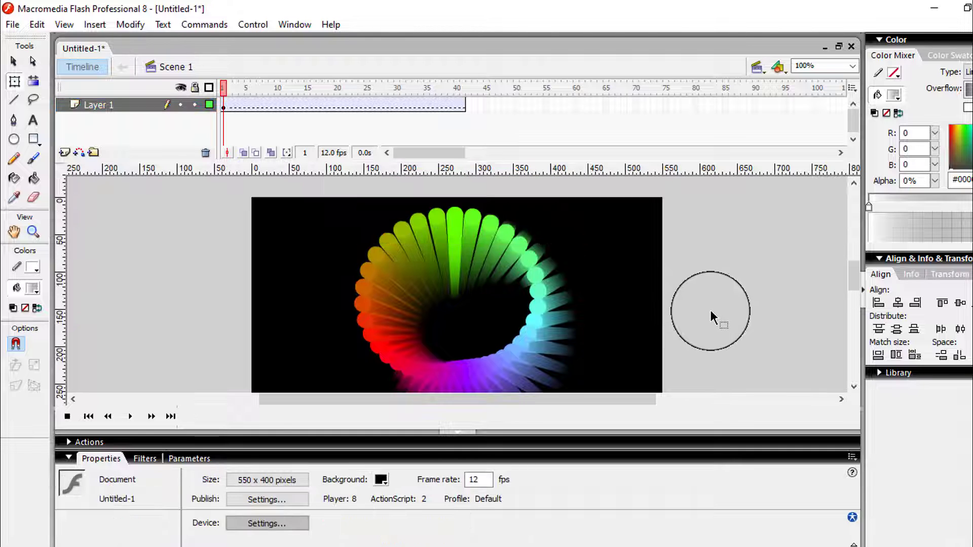
{"action": "left_click", "coordinate": [457, 245]}
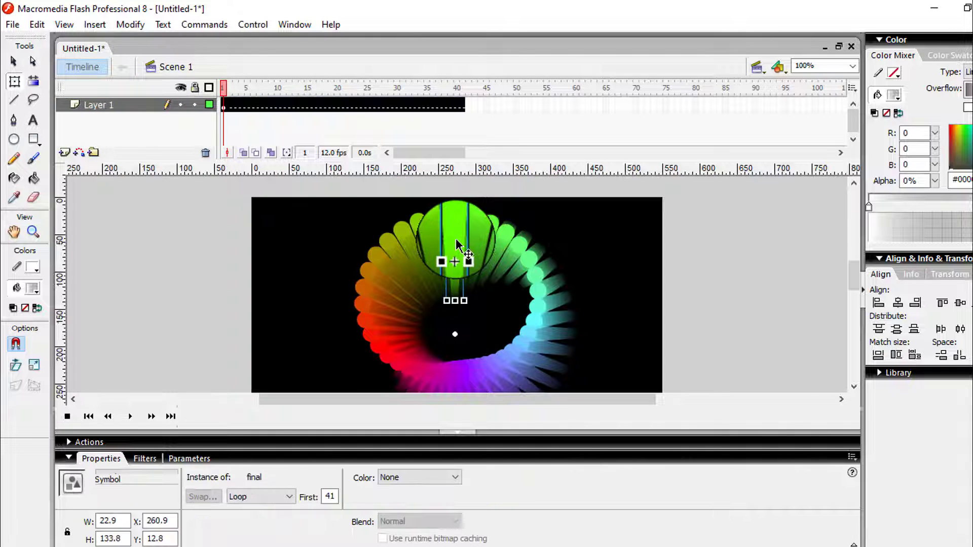
{"action": "double_click", "coordinate": [329, 496]}
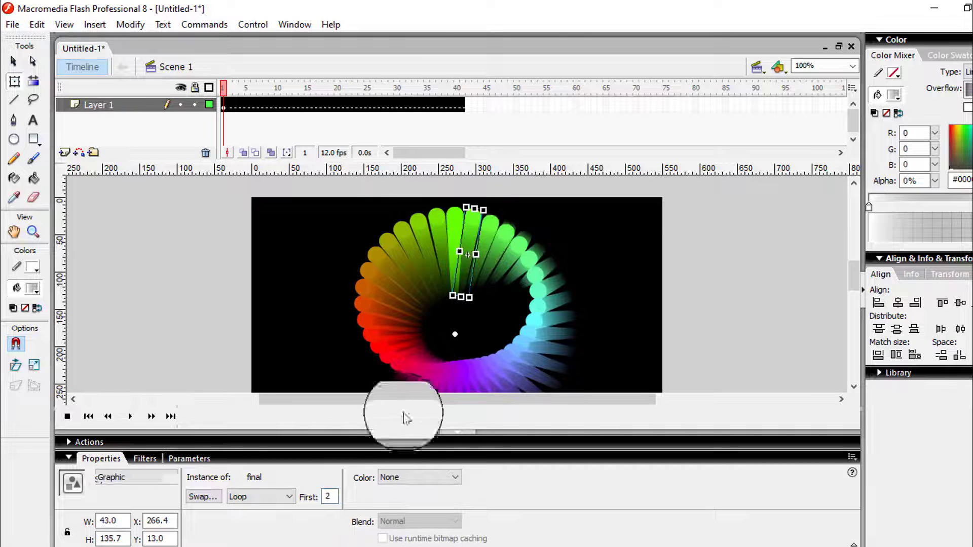
{"action": "left_click_drag", "start_coordinate": [334, 497], "coordinate": [307, 495]}
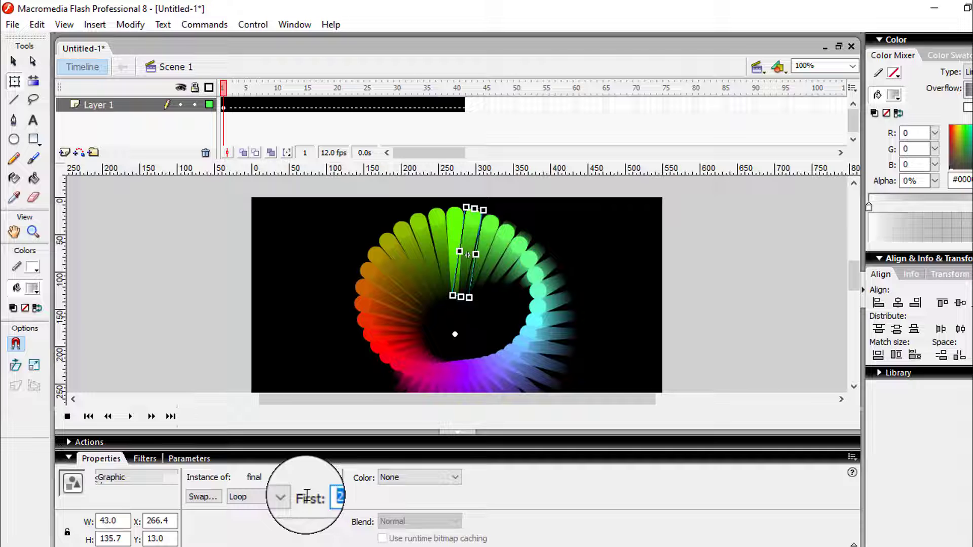
{"action": "key", "text": "BackSpace"}
{"action": "type", "text": "3"}
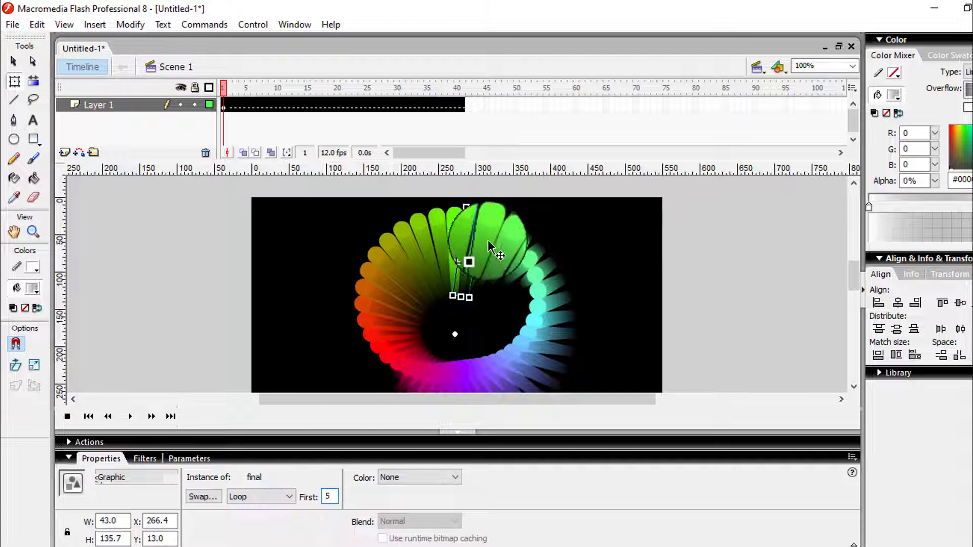
Step: Continue the first loop frames in steps of four on the third and fourth instances clockwise from the top, up to 13
{"action": "left_click", "coordinate": [465, 258]}
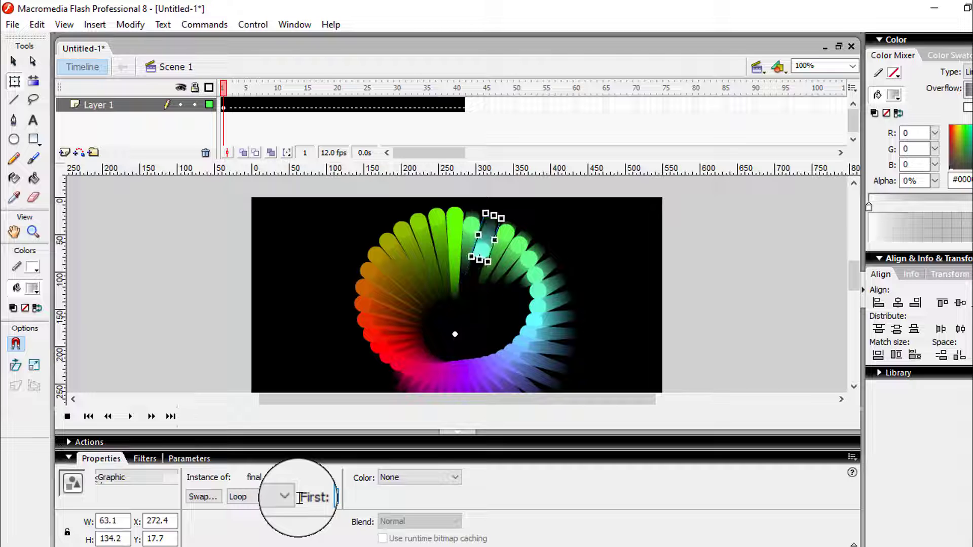
{"action": "type", "text": "4"}
{"action": "left_click", "coordinate": [491, 251]}
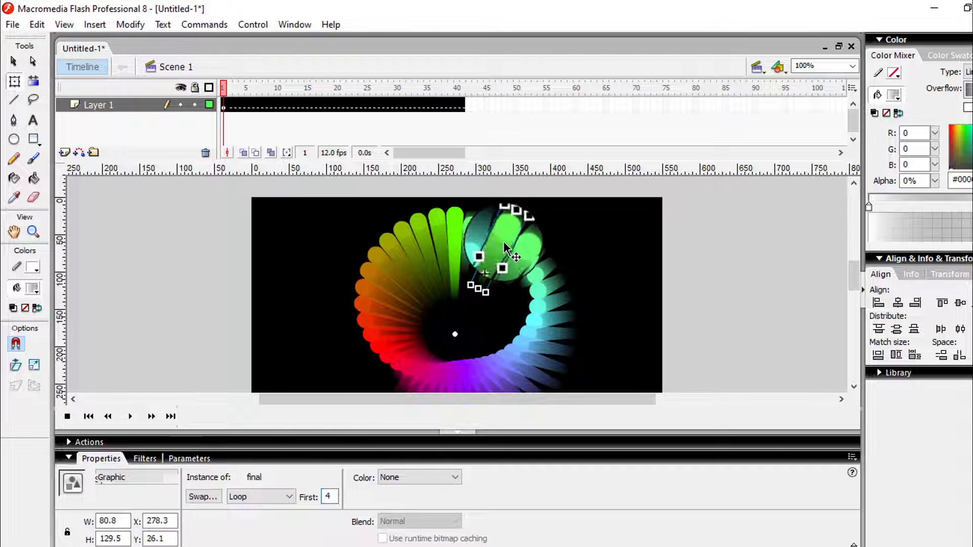
{"action": "left_click_drag", "start_coordinate": [332, 495], "coordinate": [305, 499]}
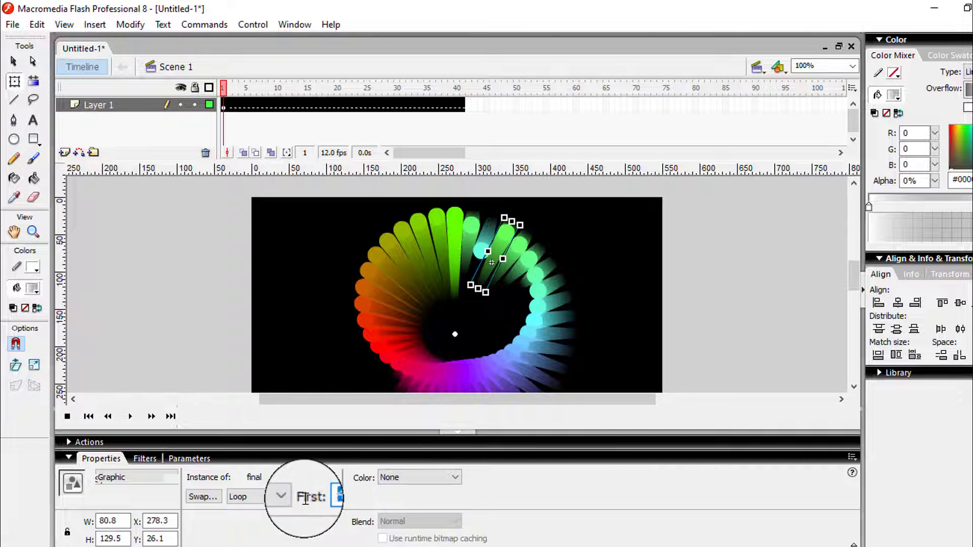
{"action": "type", "text": "5"}
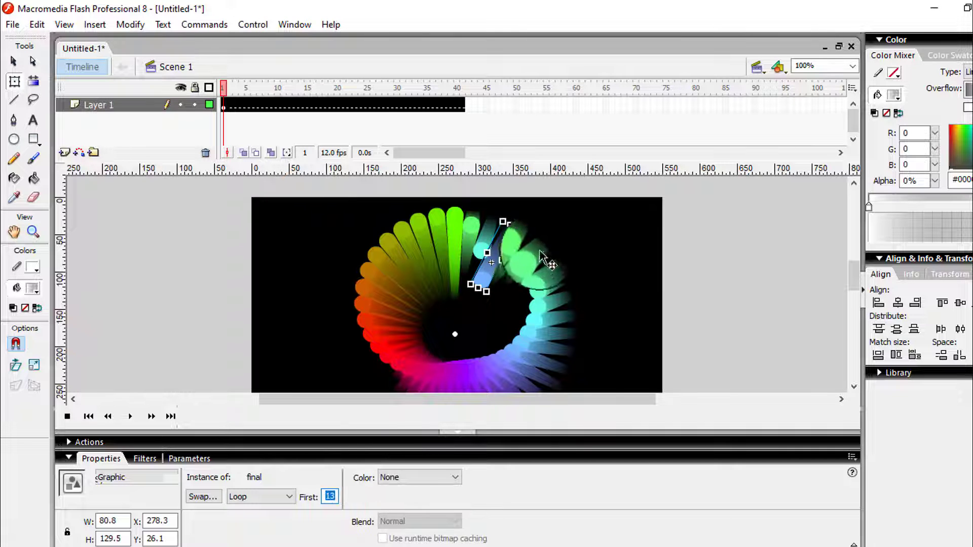
Step: Set the fifth and sixth instances' first loop frames, continuing in steps of four up to 21
{"action": "left_click", "coordinate": [519, 246]}
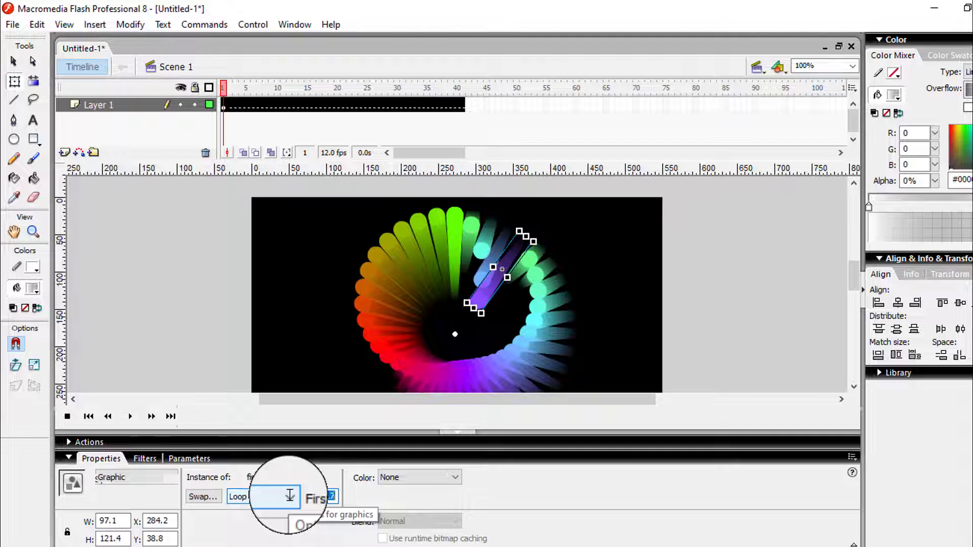
{"action": "left_click", "coordinate": [526, 265]}
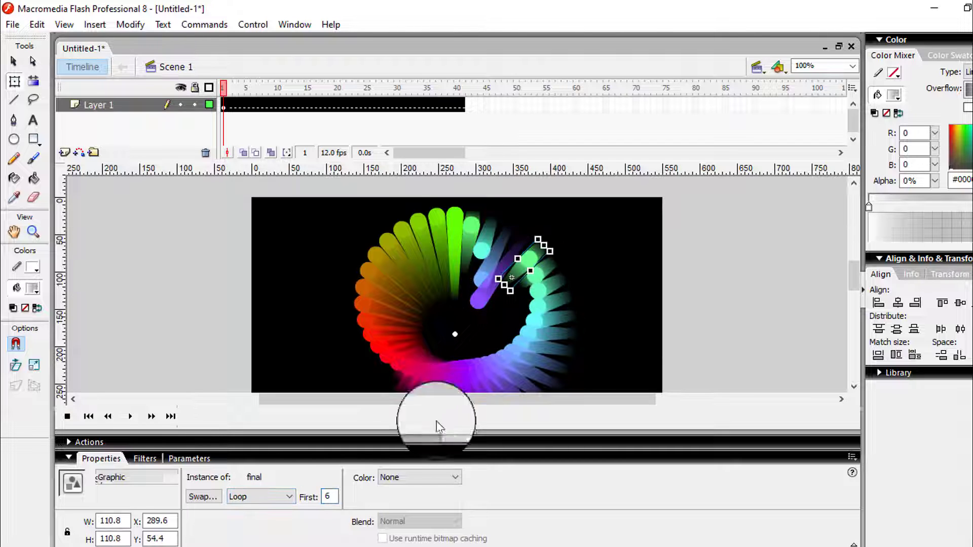
{"action": "type", "text": "21"}
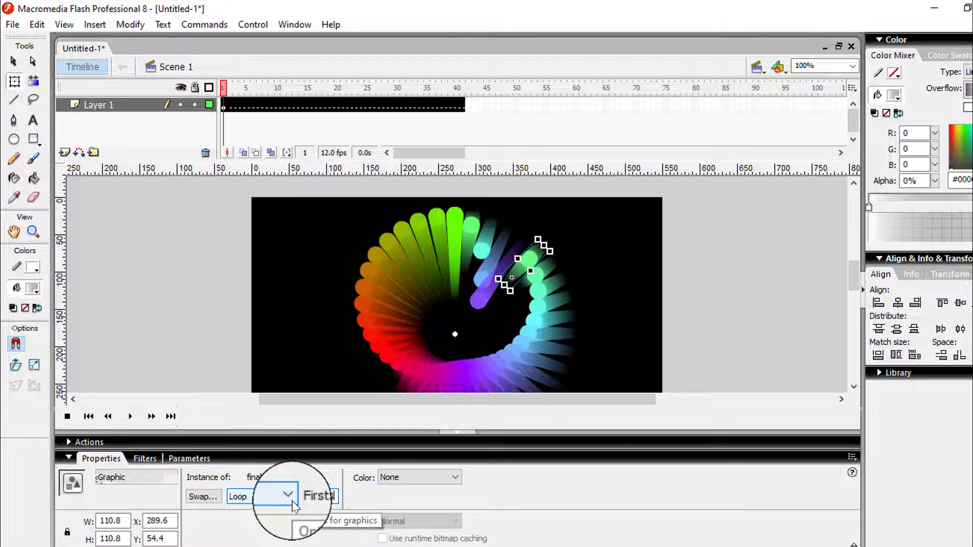
{"action": "key", "text": "Return"}
Step: Set the first loop frame of the seventh instance to 25 and of the eighth to 29, switching to the Selection tool
{"action": "left_click", "coordinate": [536, 273]}
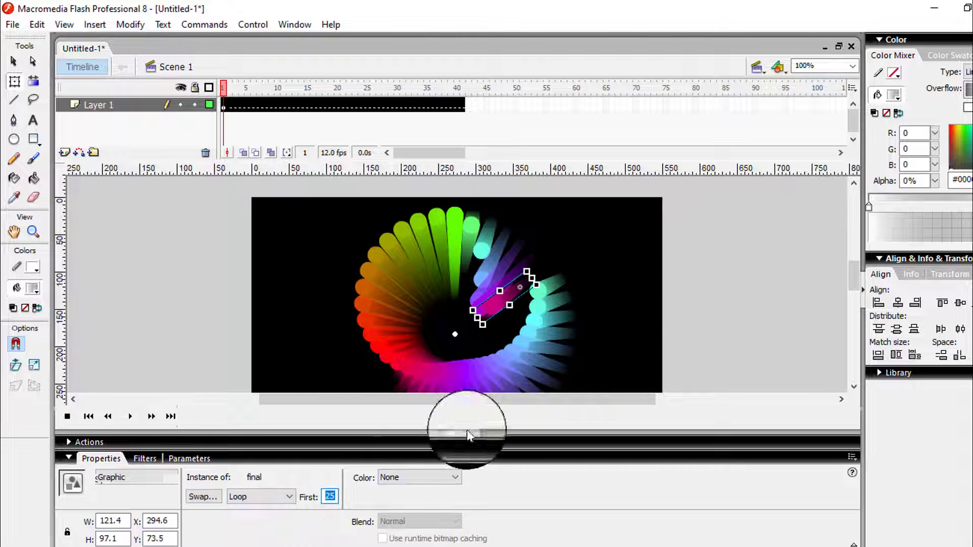
{"action": "type", "text": "25"}
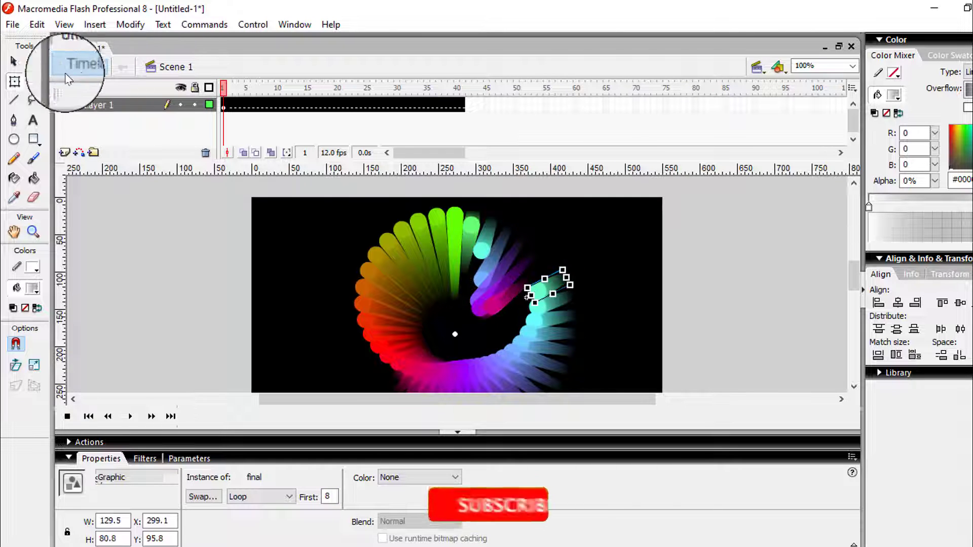
{"action": "left_click", "coordinate": [13, 61]}
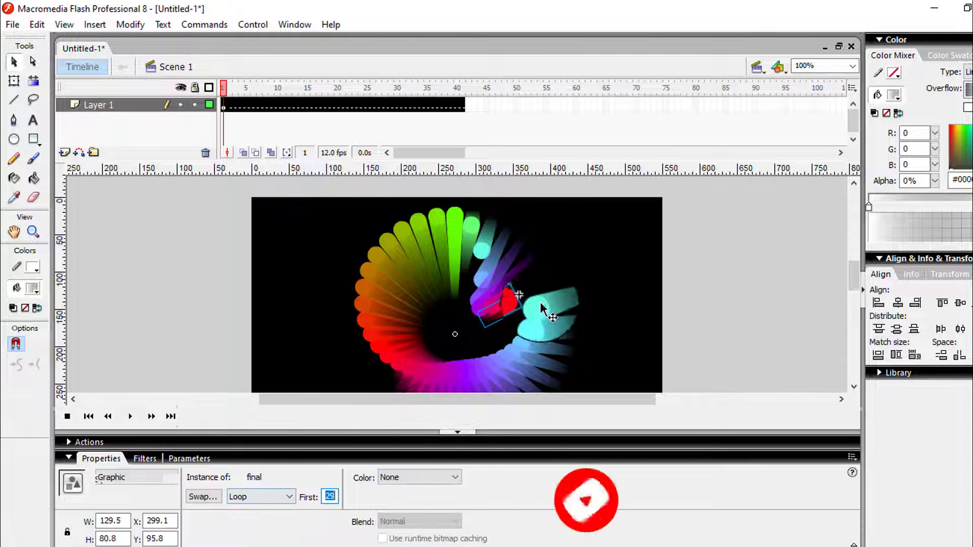
Step: Set the first loop frame of the ninth instance to 33 and of the tenth to 37
{"action": "left_click", "coordinate": [544, 306]}
{"action": "double_click", "coordinate": [327, 497]}
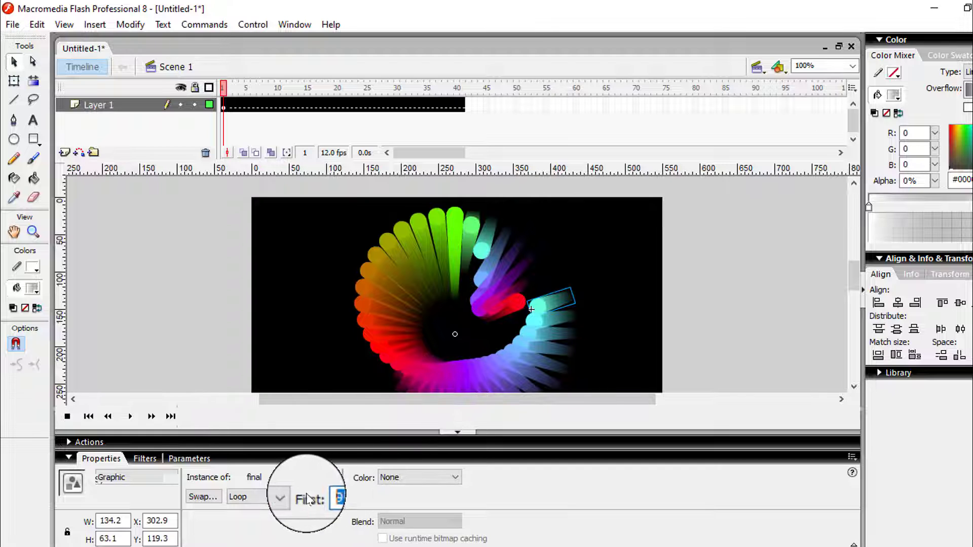
{"action": "type", "text": "10"}
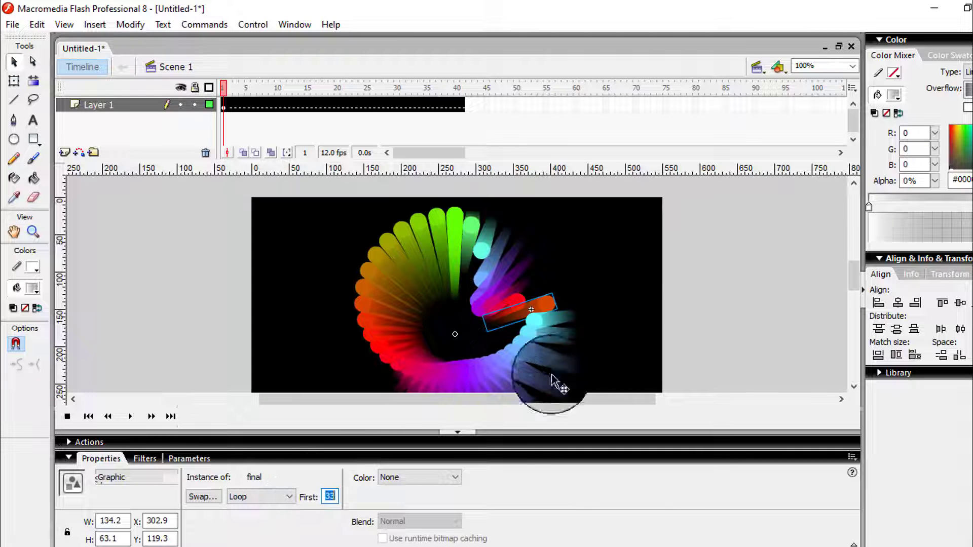
{"action": "key", "text": "Return"}
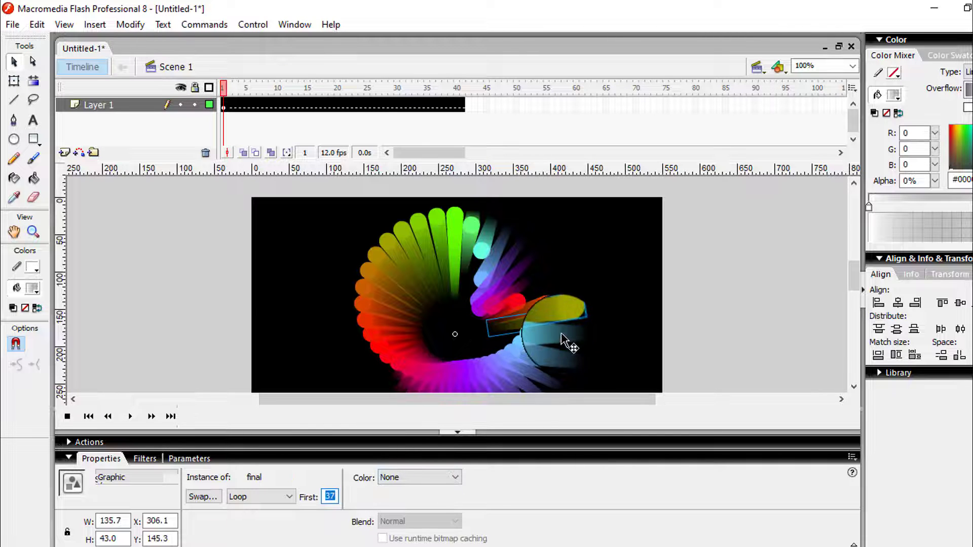
Step: Restart the sequence on the eleventh, twelfth and thirteenth instances with first loop frames 1, 5 and 9
{"action": "left_click", "coordinate": [561, 335]}
{"action": "left_click_drag", "start_coordinate": [336, 496], "coordinate": [301, 496]}
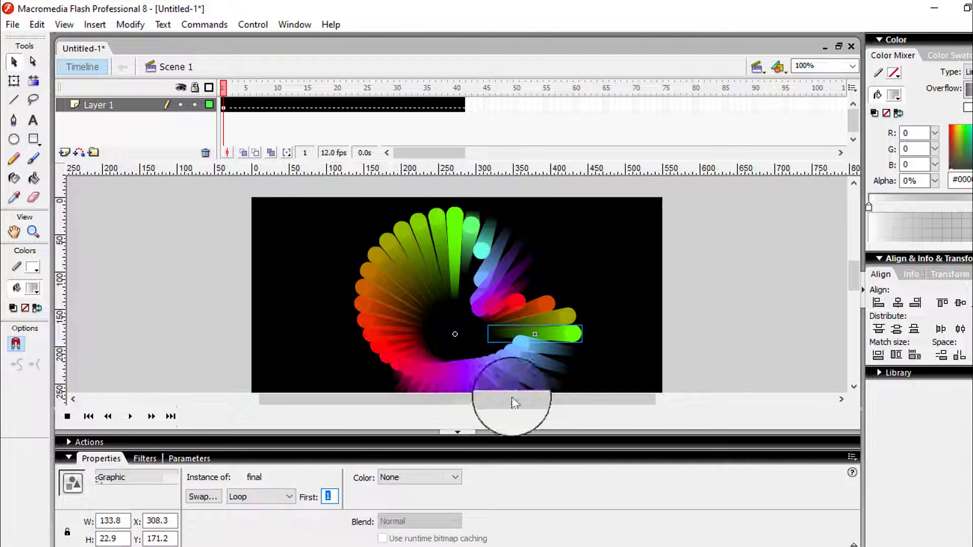
{"action": "left_click", "coordinate": [550, 354]}
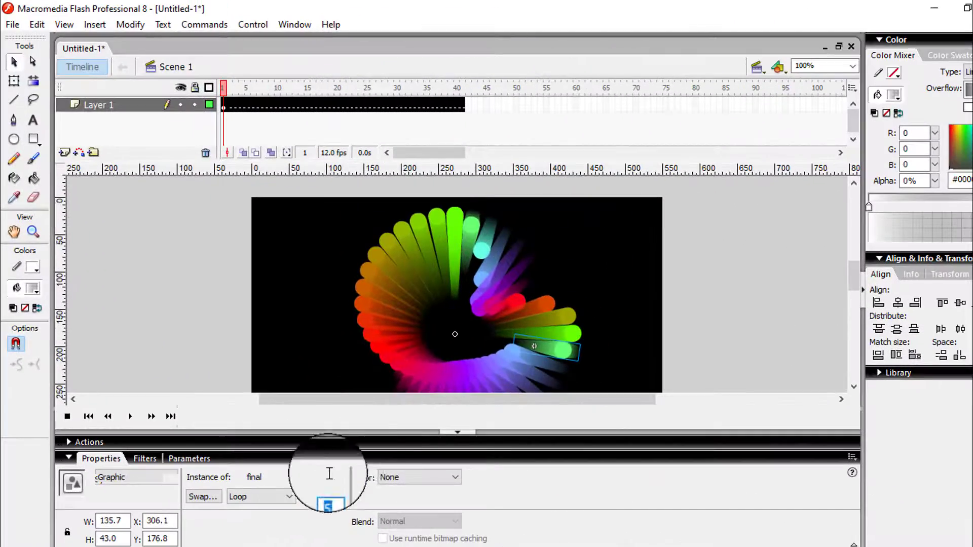
{"action": "double_click", "coordinate": [330, 496]}
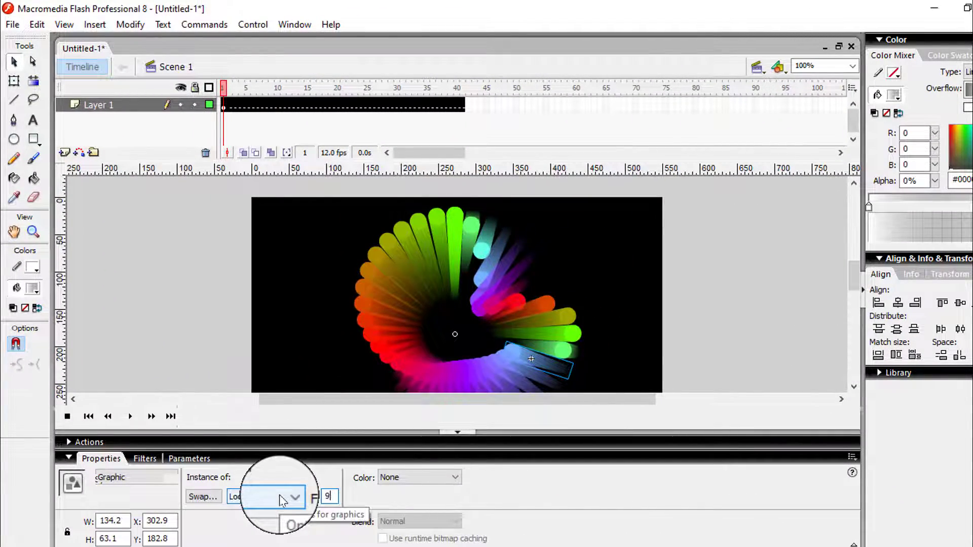
{"action": "type", "text": "14"}
{"action": "key", "text": "Return"}
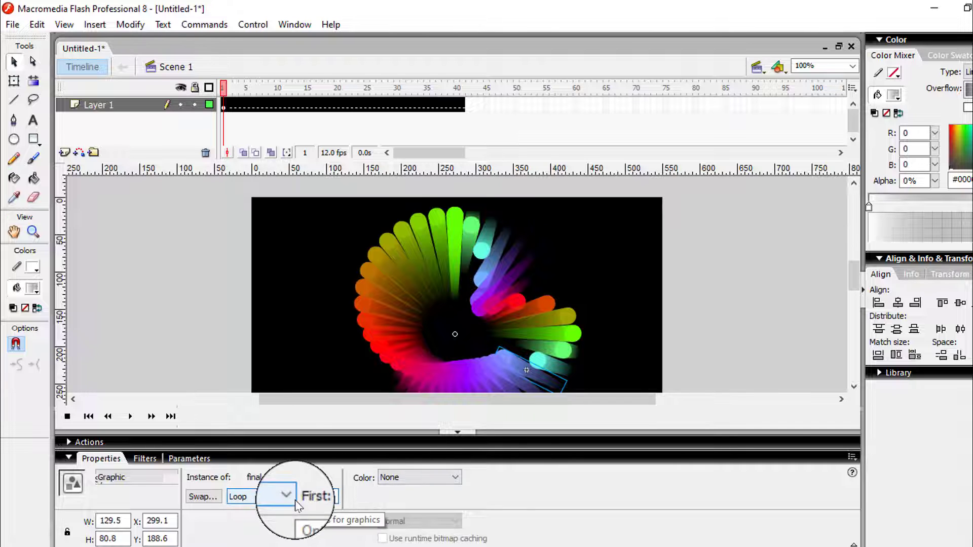
Step: Set the first loop frames of the fourteenth to sixteenth instances in steps of four, from 13 to 21
{"action": "scroll", "coordinate": [596, 323], "scroll_direction": "down", "scroll_amount": 3}
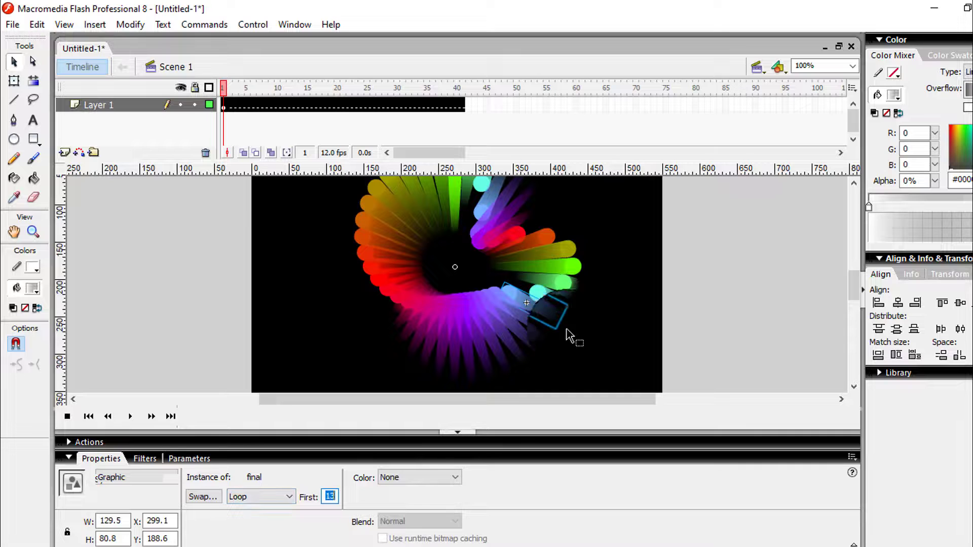
{"action": "type", "text": "14"}
{"action": "key", "text": "Return"}
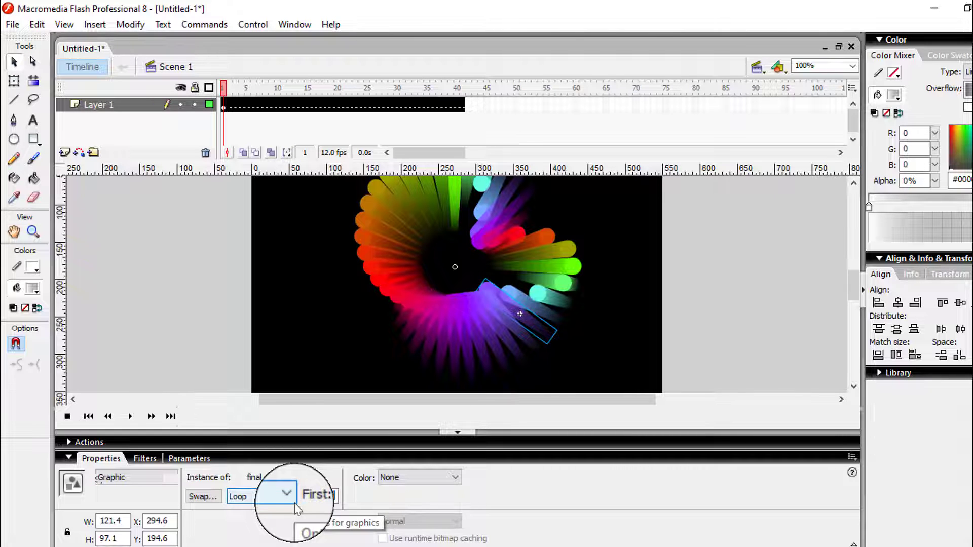
{"action": "left_click", "coordinate": [536, 350]}
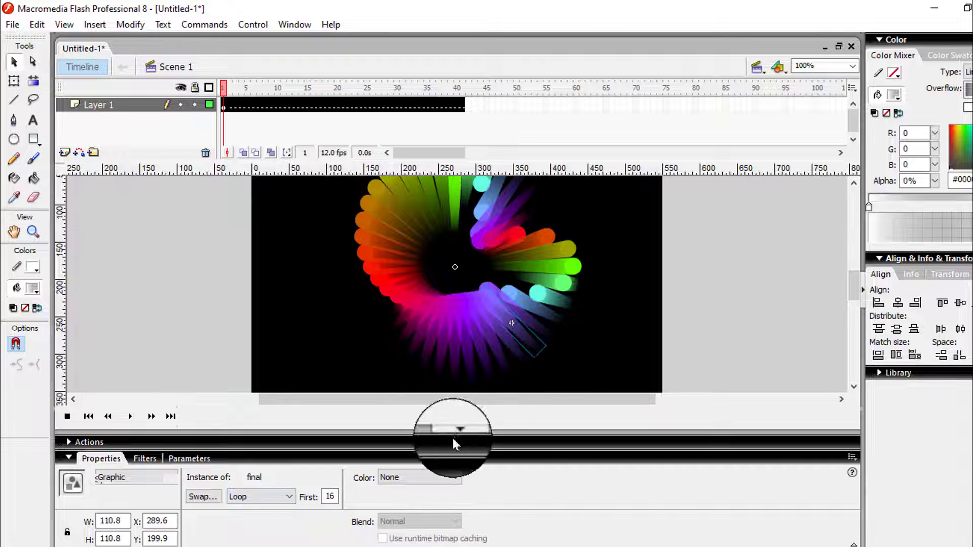
{"action": "double_click", "coordinate": [330, 497]}
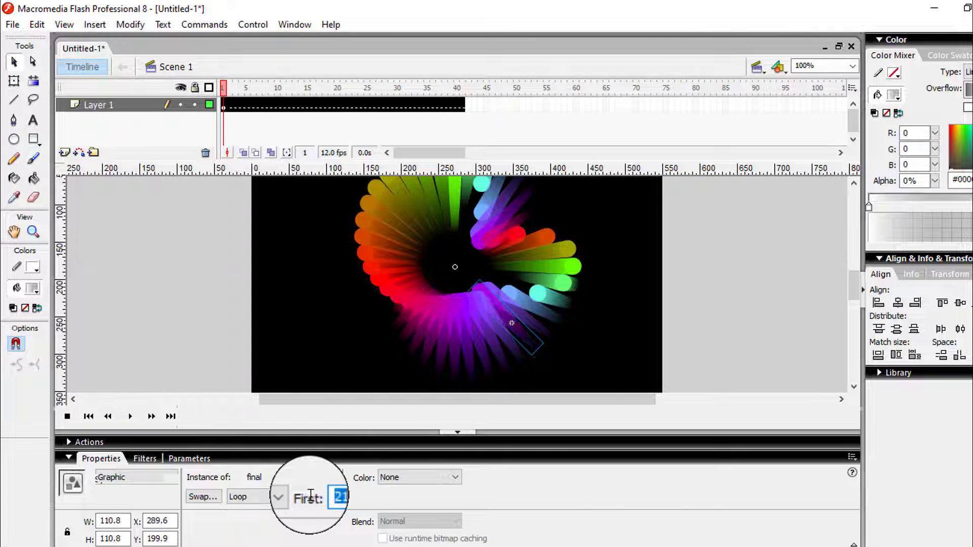
Step: Set the first loop frame of the seventeenth instance to 25 and of the eighteenth to 29
{"action": "left_click", "coordinate": [508, 354]}
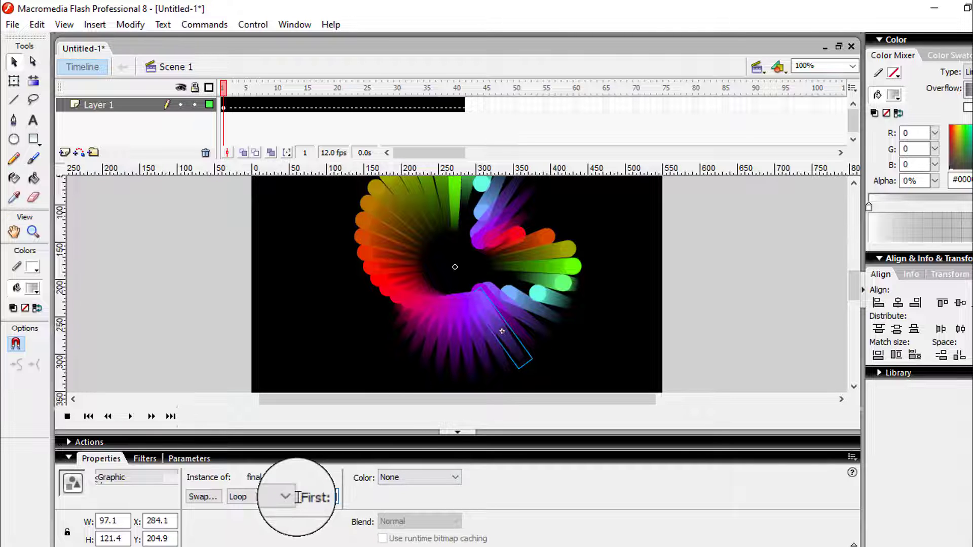
{"action": "type", "text": "25"}
{"action": "key", "text": "Return"}
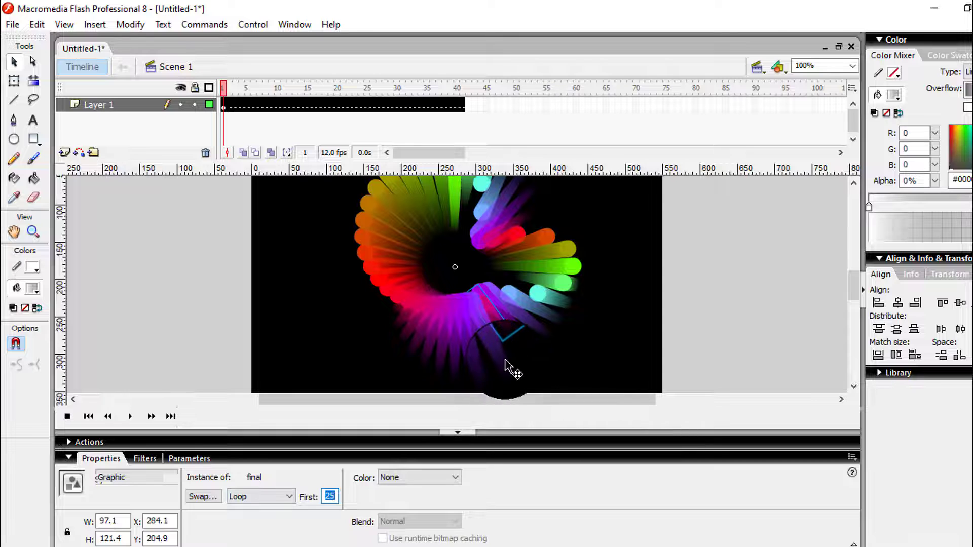
{"action": "double_click", "coordinate": [332, 495]}
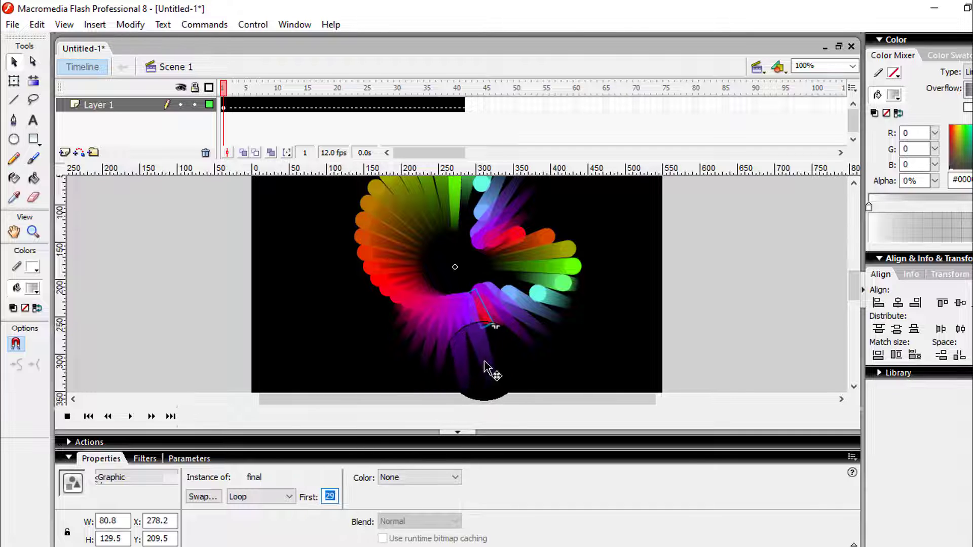
Step: Continue the first loop frames in steps of four on the next two instances, and set the bottom instance's to 1
{"action": "left_click", "coordinate": [485, 364]}
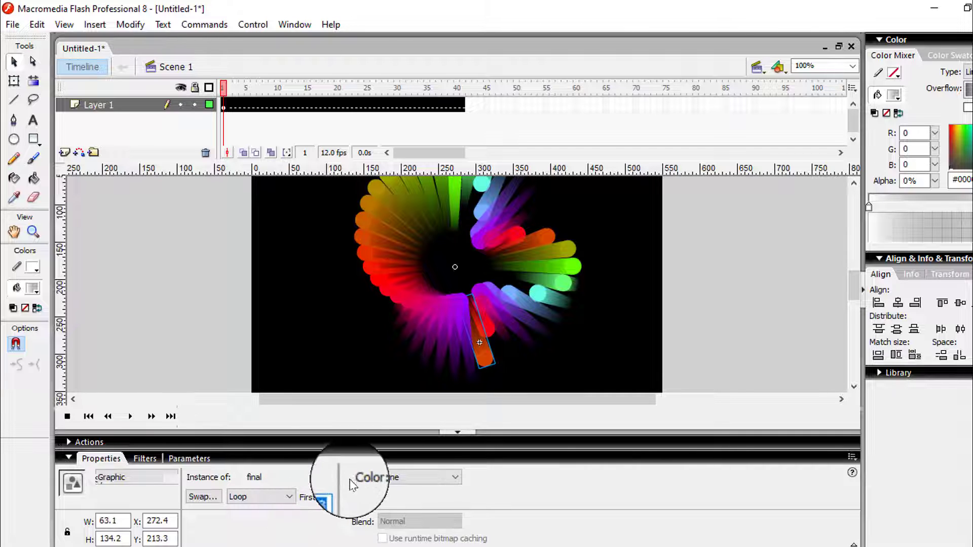
{"action": "left_click", "coordinate": [468, 377]}
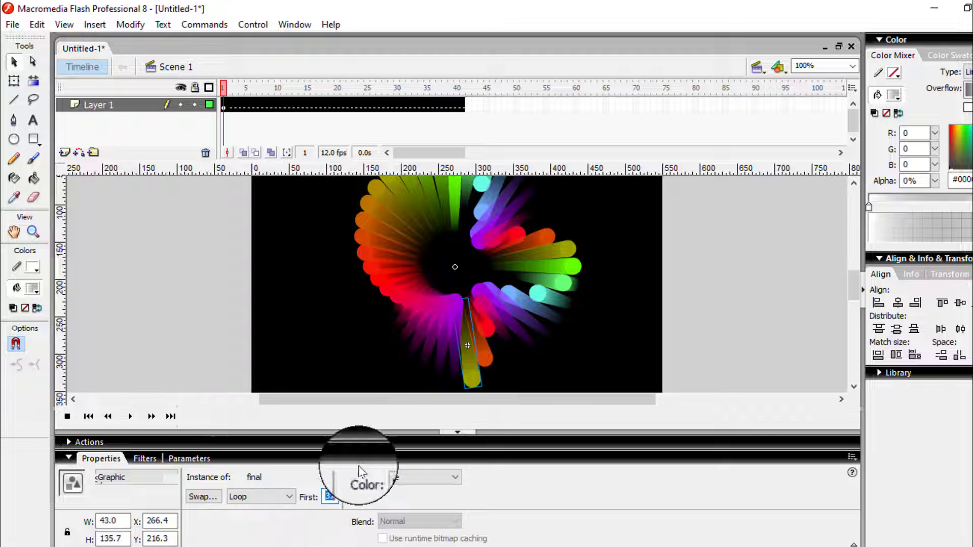
{"action": "left_click", "coordinate": [454, 365]}
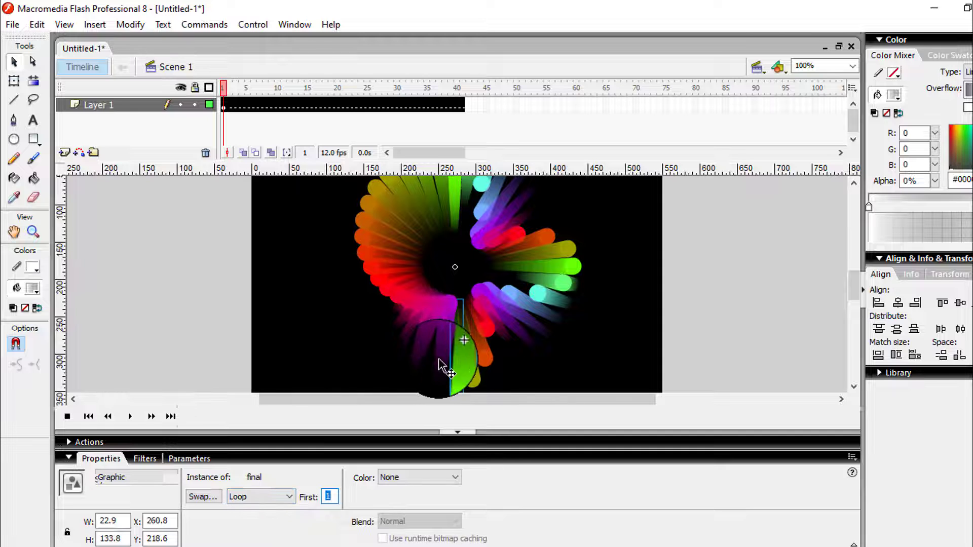
Step: Set the first loop frames of the two instances clockwise from the bottom one to 5 and 9
{"action": "left_click", "coordinate": [444, 358]}
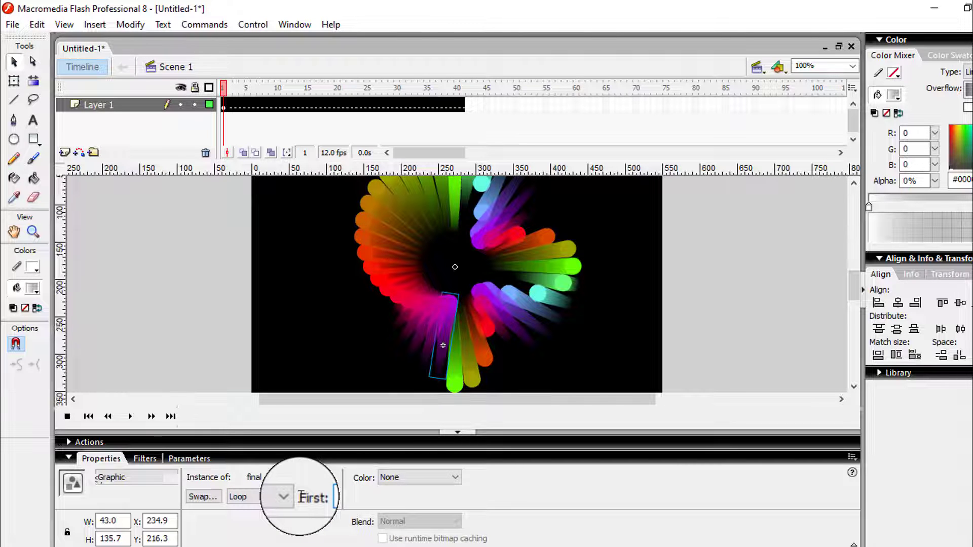
{"action": "type", "text": "5"}
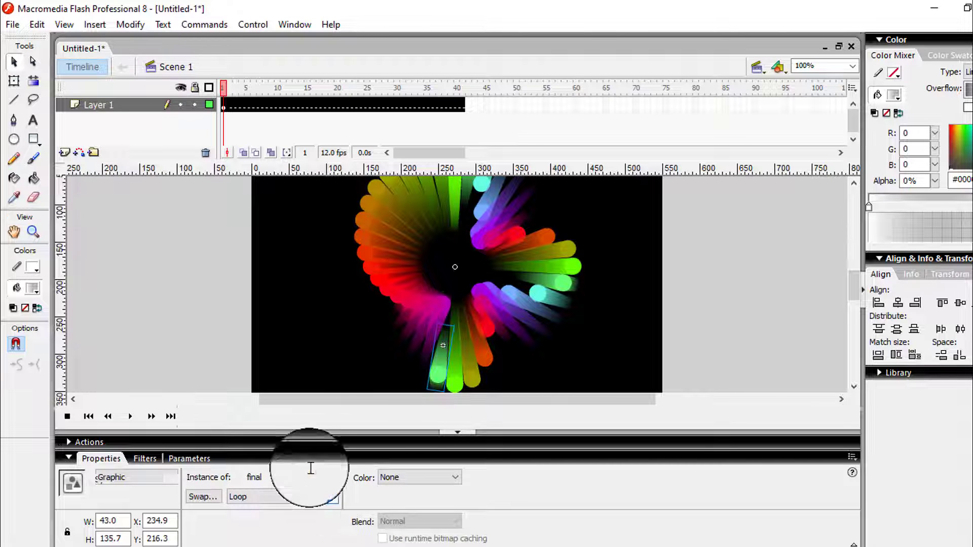
{"action": "key", "text": "Return"}
{"action": "left_click", "coordinate": [426, 354]}
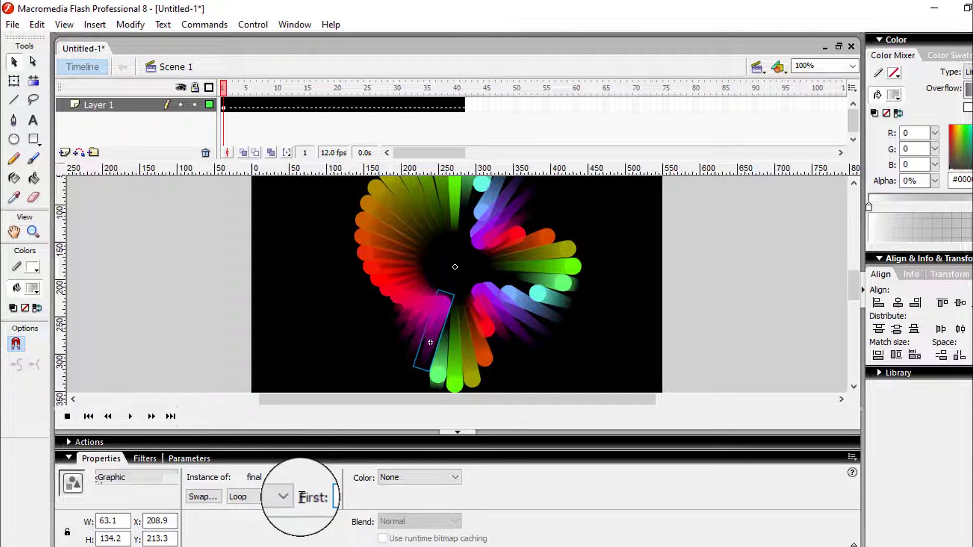
{"action": "type", "text": "24"}
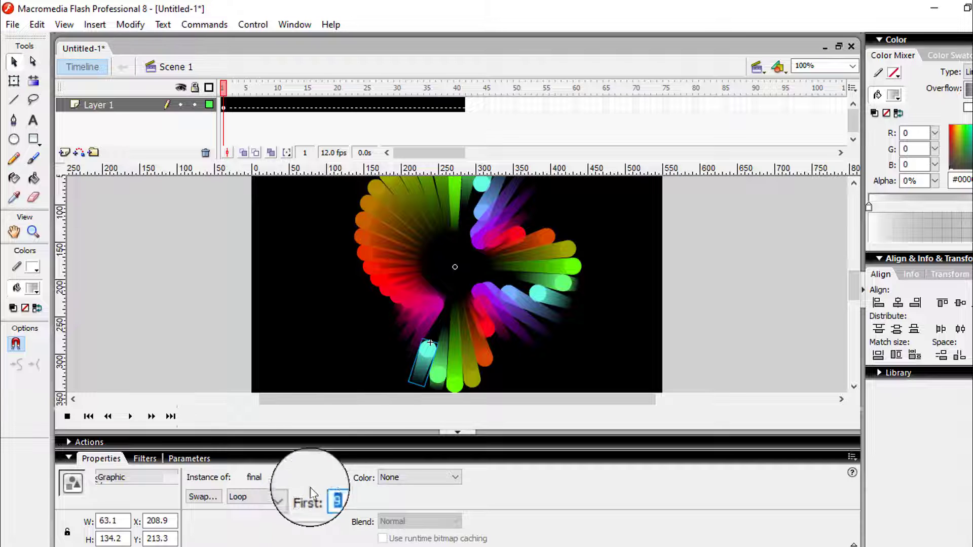
{"action": "key", "text": "Return"}
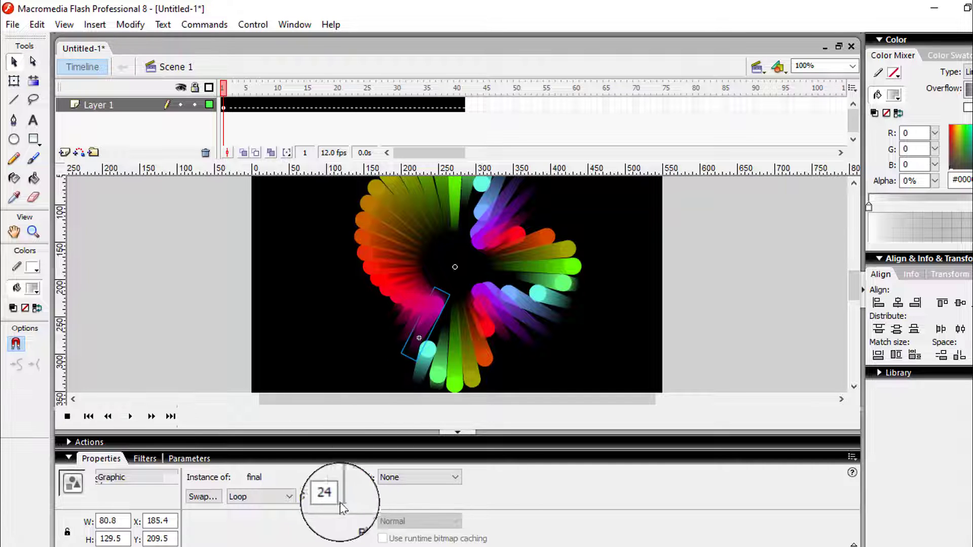
Step: Set the next instance clockwise to first loop frame 13 and continue in steps of four on the one after it
{"action": "left_click", "coordinate": [329, 496]}
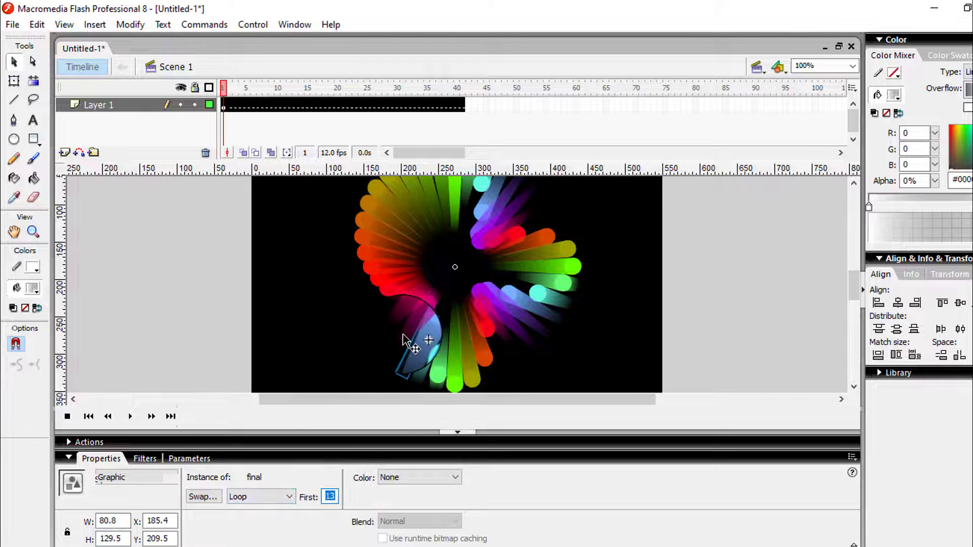
{"action": "type", "text": "25"}
{"action": "key", "text": "Return"}
{"action": "left_click_drag", "start_coordinate": [336, 497], "coordinate": [307, 498]}
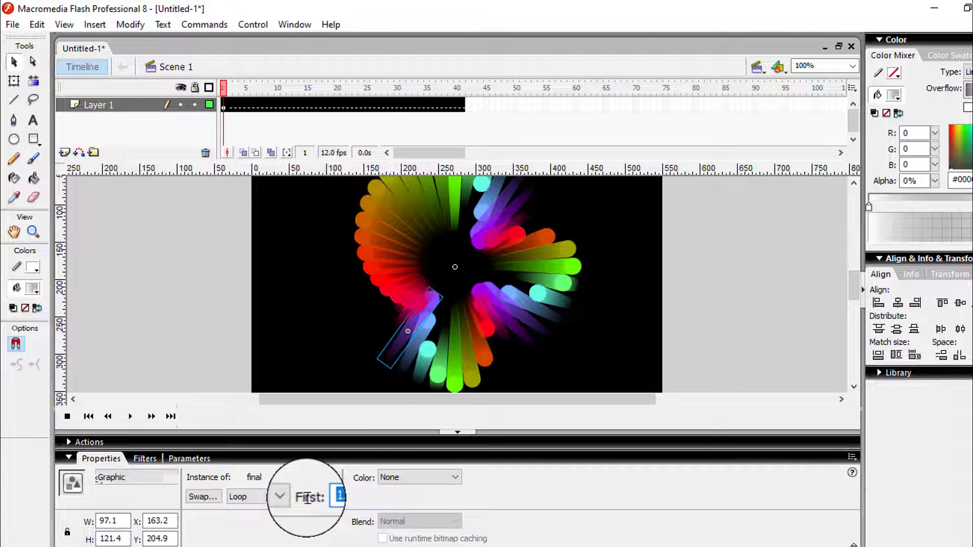
{"action": "type", "text": "27"}
{"action": "key", "text": "Return"}
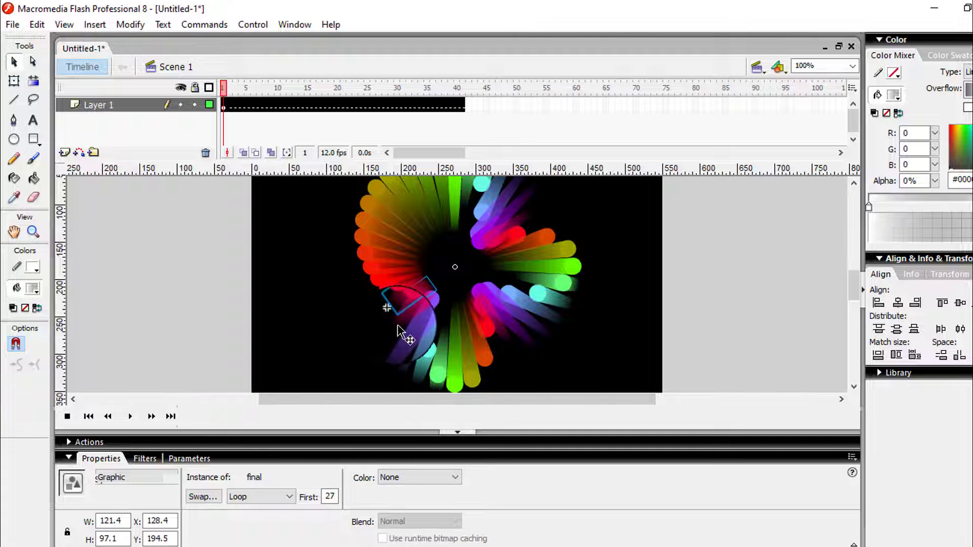
Step: Open the first loop frame of the following lower-left instance in the ring for editing
{"action": "left_click_drag", "start_coordinate": [336, 496], "coordinate": [309, 497]}
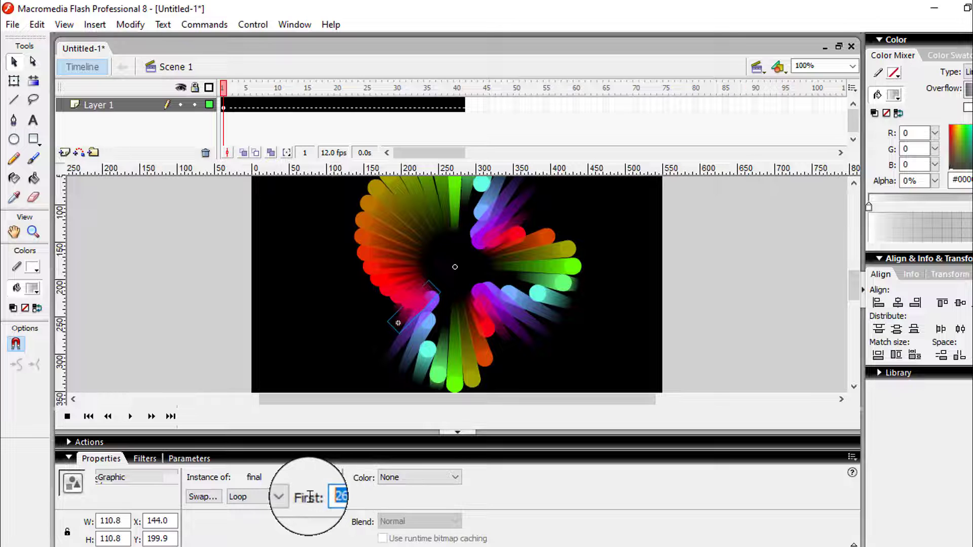